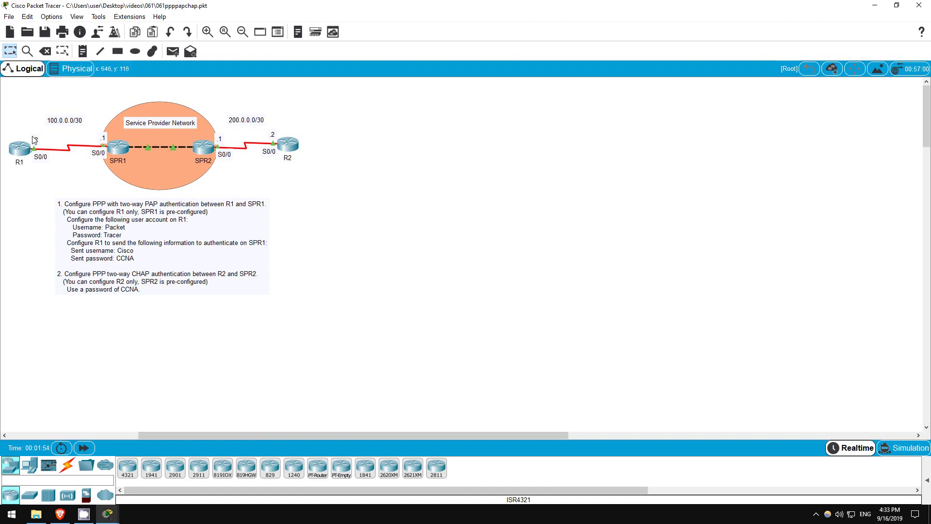
Open R1's CLI console and enter privileged EXEC mode with en.
click(22, 149)
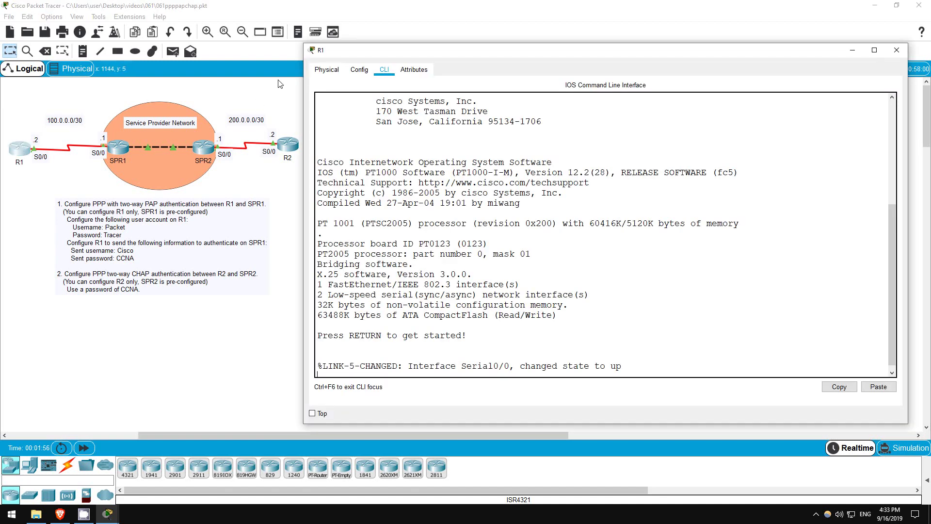
key(Return)
key(Return)
key(Return)
text(en)
key(Return)
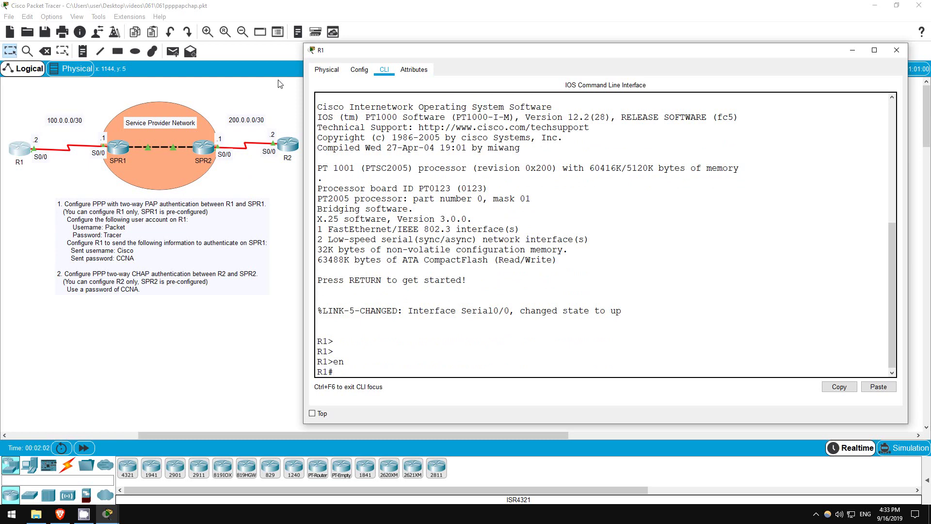
Show Serial0/0's details (HDLC, protocol down) and confirm a ping to 100.0.0.1 fails.
text(sh int)
key(Tab)
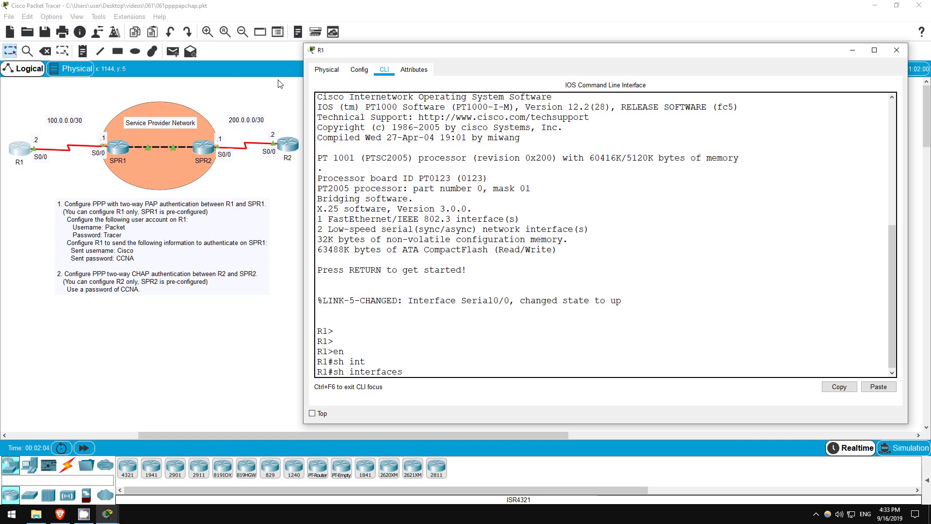
text(s0/0)
key(Return)
key(space)
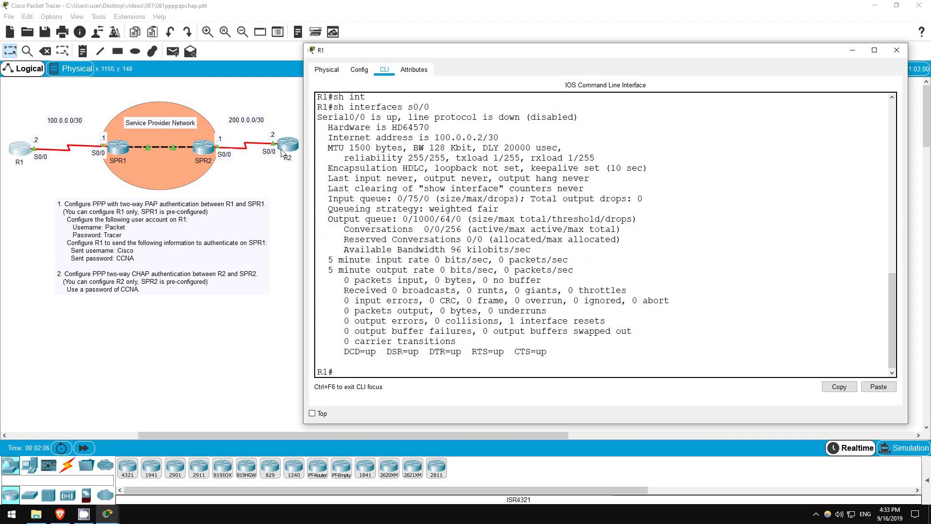
drag(332, 165, 425, 168)
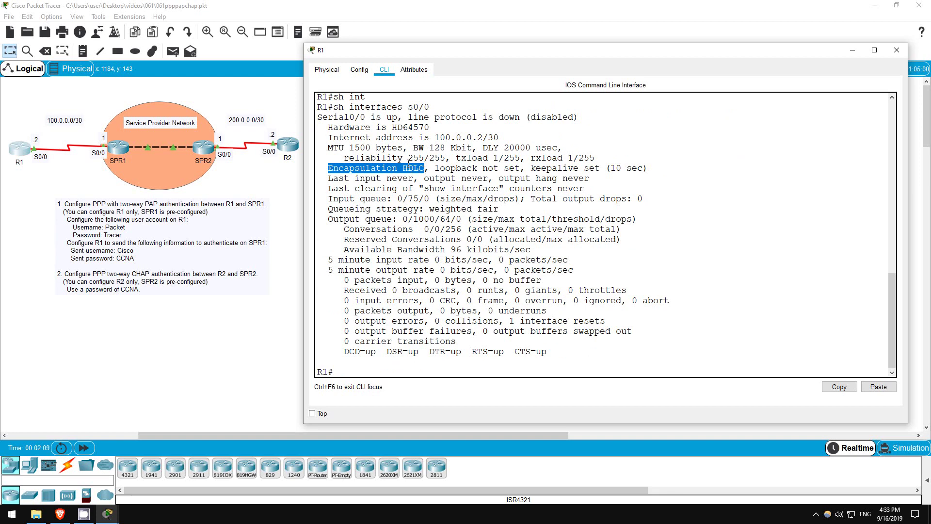
click(398, 127)
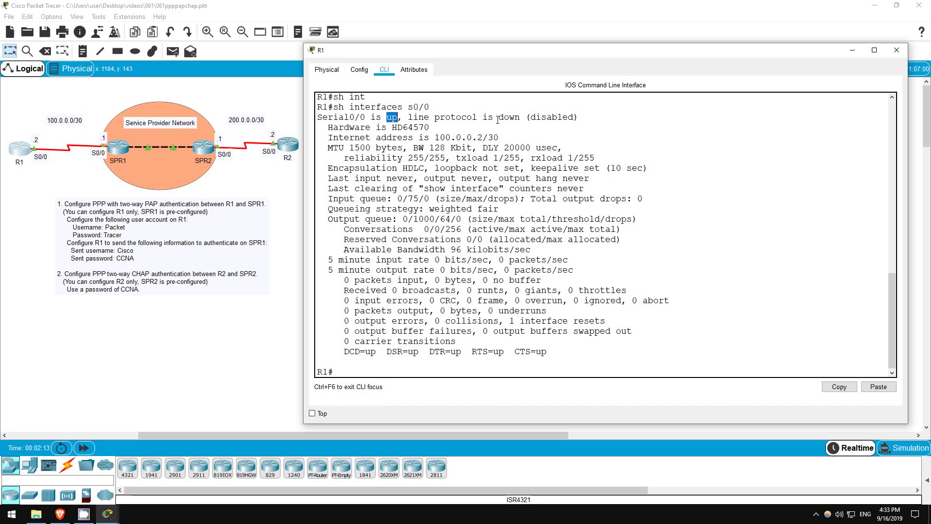
drag(499, 118, 579, 117)
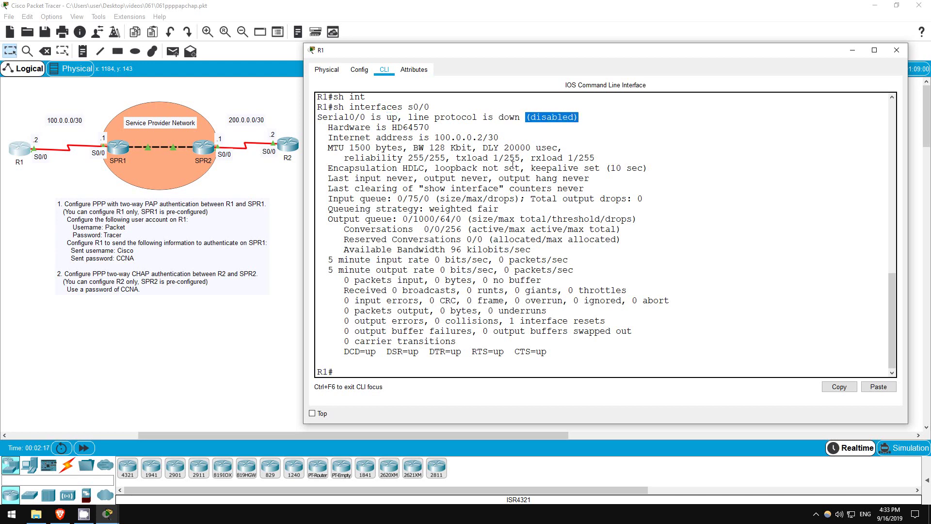
click(362, 374)
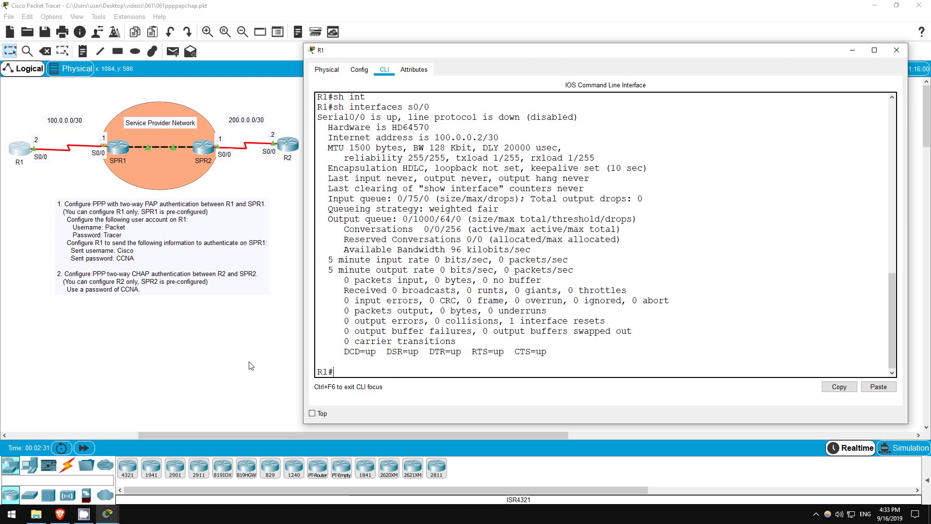
text(ping 100.0.0.1)
key(Return)
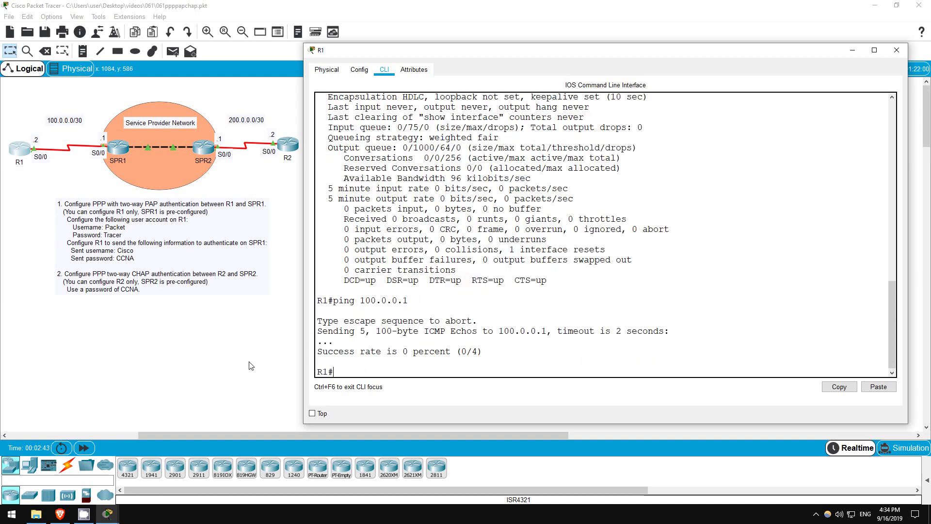
Set R1's Serial0/0 encapsulation to PPP from global configuration mode.
text(conf t)
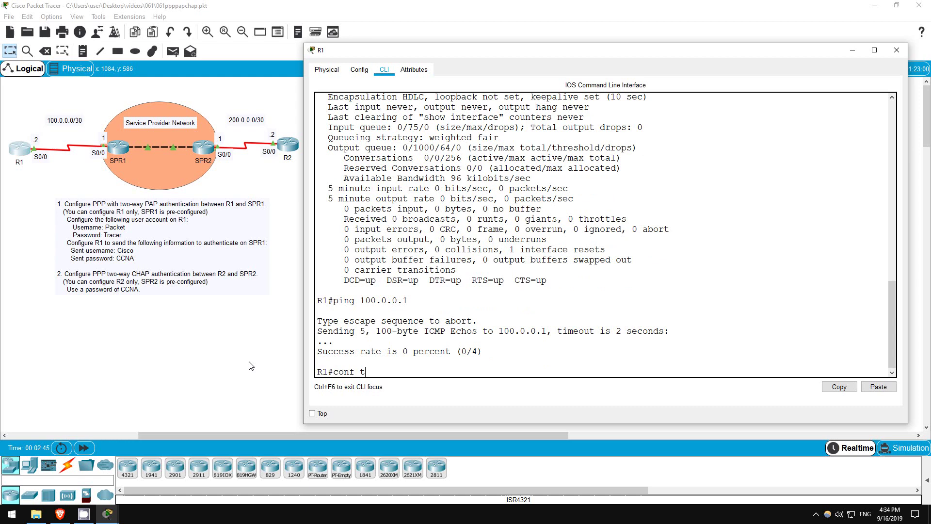
key(Return)
text(int s0/0)
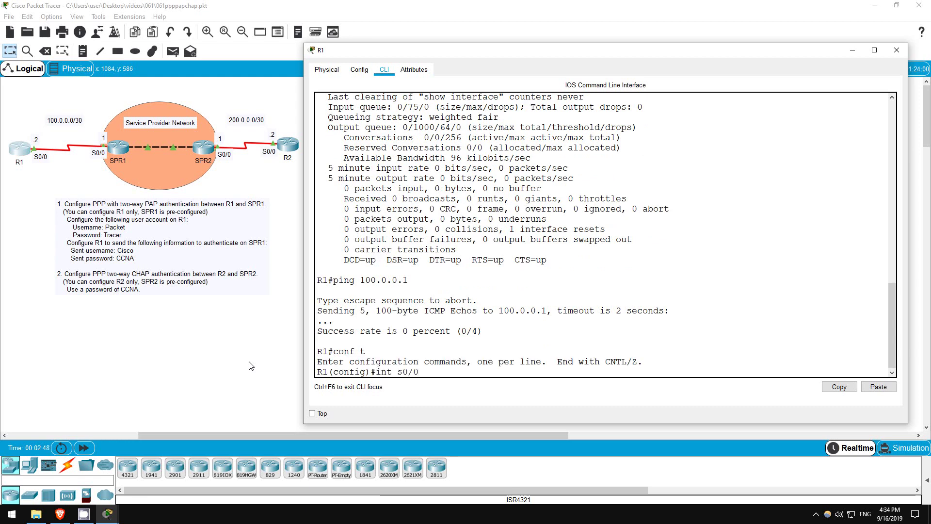
key(Return)
text(encap)
key(Tab)
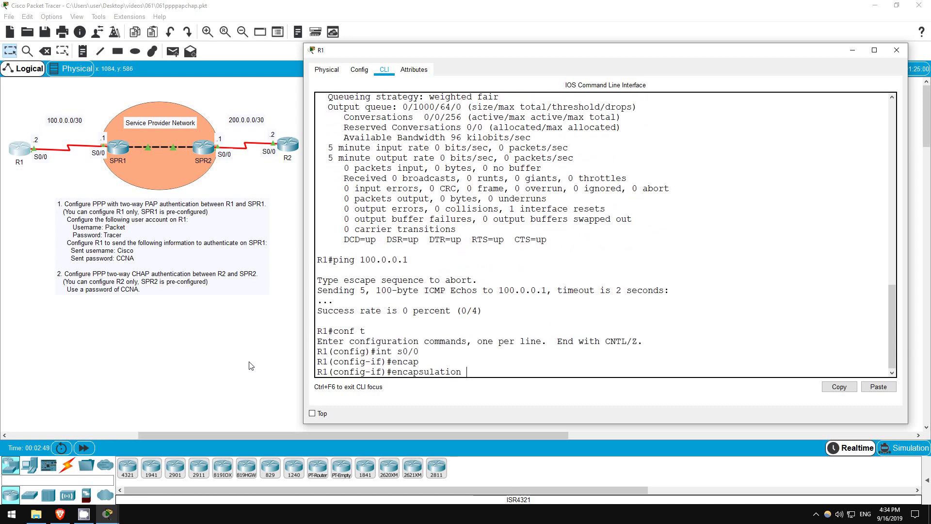
text(ppp)
key(Return)
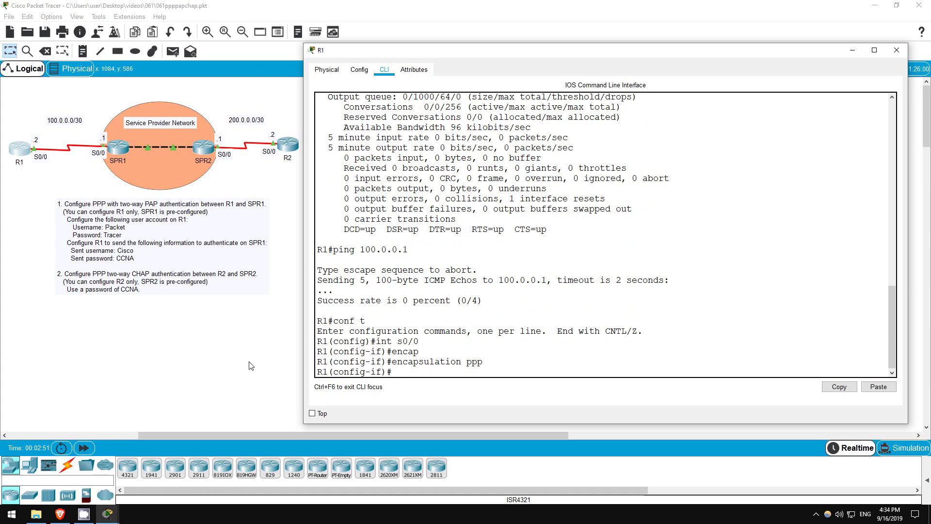
Run do sh ip int br, showing Serial0/0 up with protocol still down.
text(do sh ip int br)
key(Return)
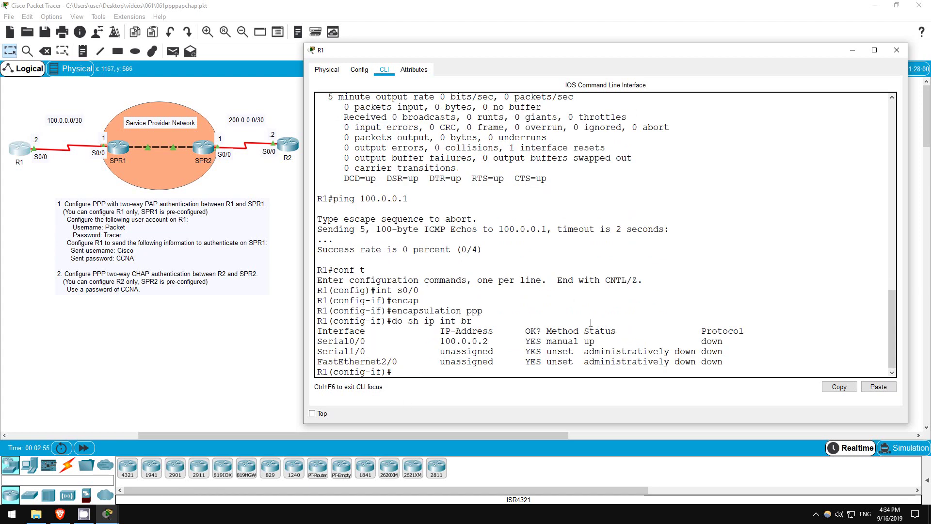
drag(583, 341, 723, 342)
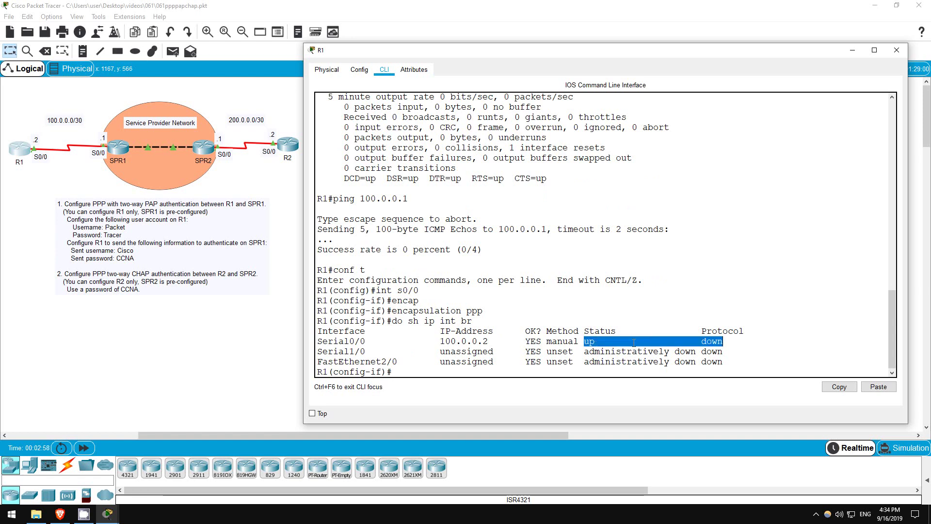
click(424, 373)
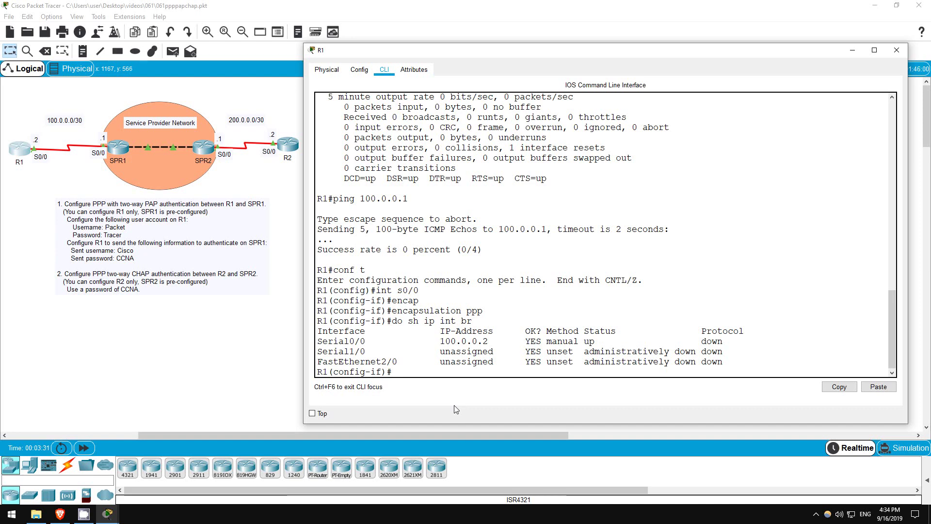
Create a local user account 'Packet' with its password on R1.
text(exit)
key(Return)
key(Return)
text(user)
key(Tab)
text(Packe)
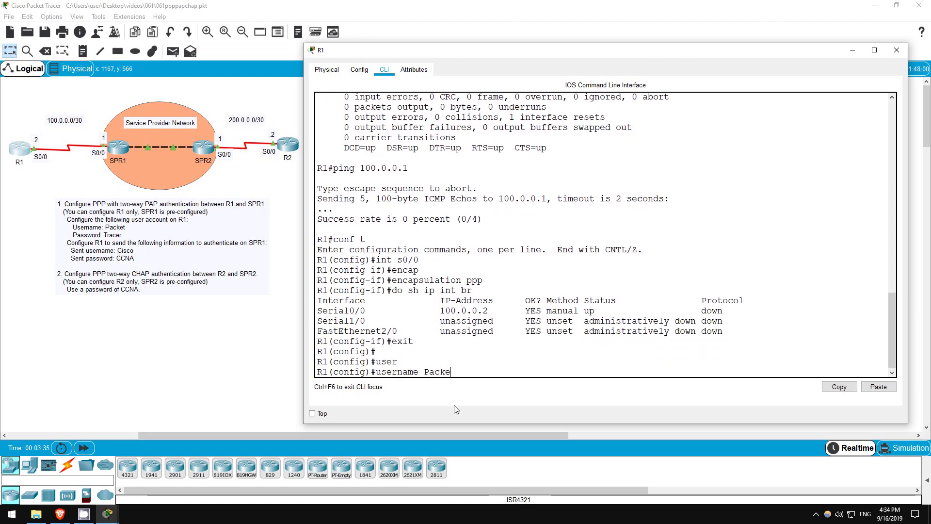
text(t pass)
key(Tab)
text(Tracer)
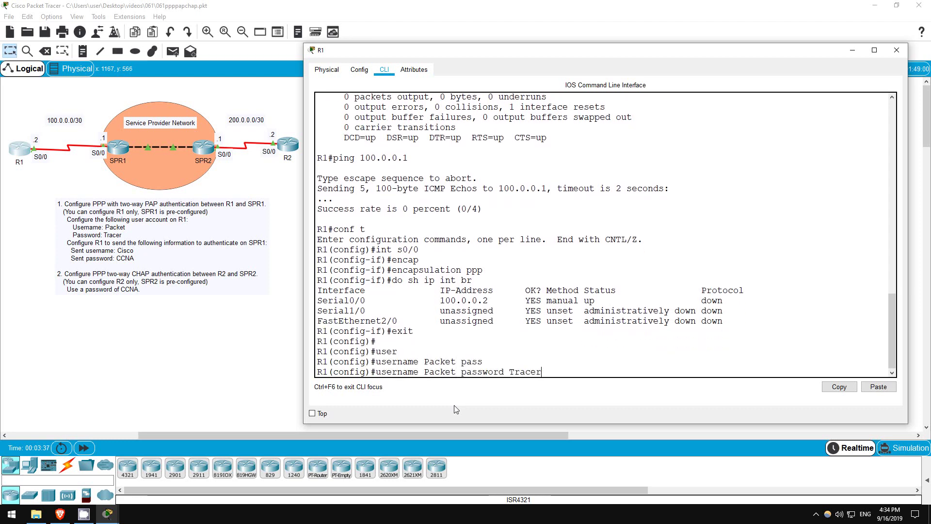
key(Return)
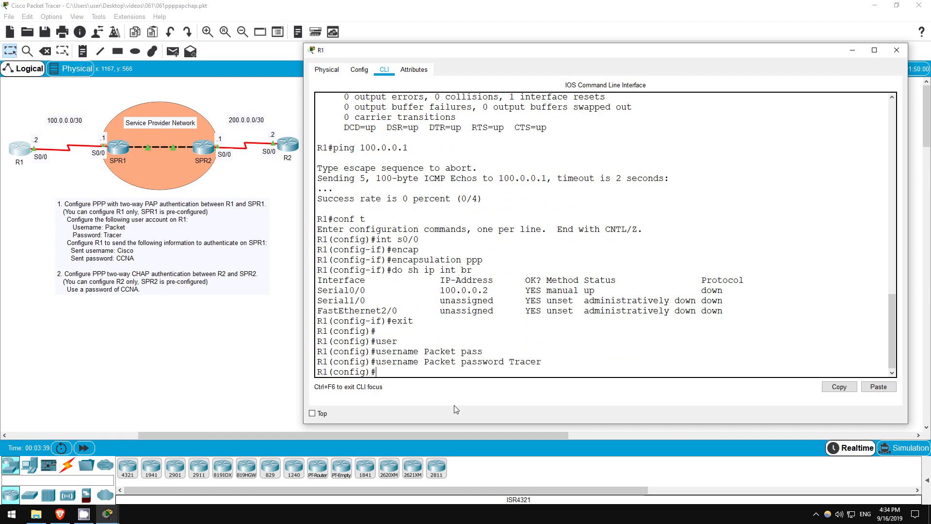
Set PAP as the PPP authentication method on Serial0/0.
text(int)
text(s0/0)
key(Return)
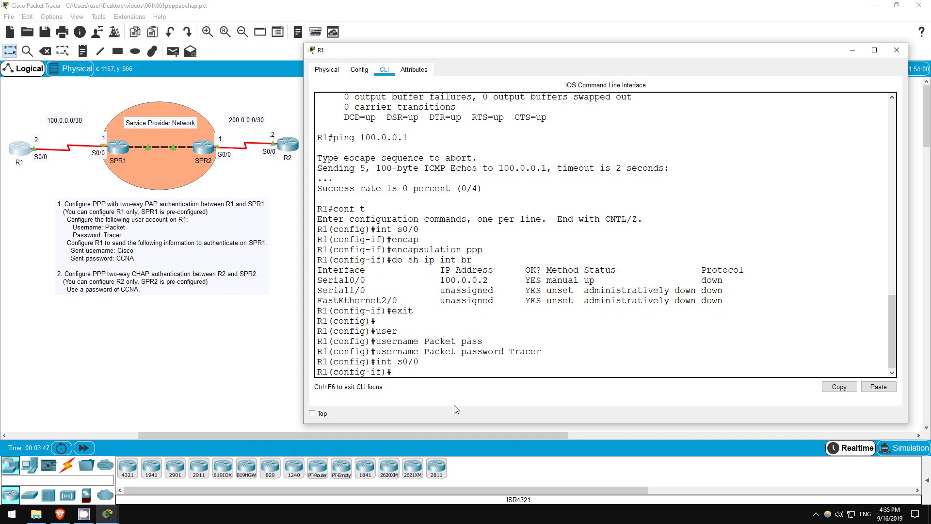
text(ppp auth)
key(Tab)
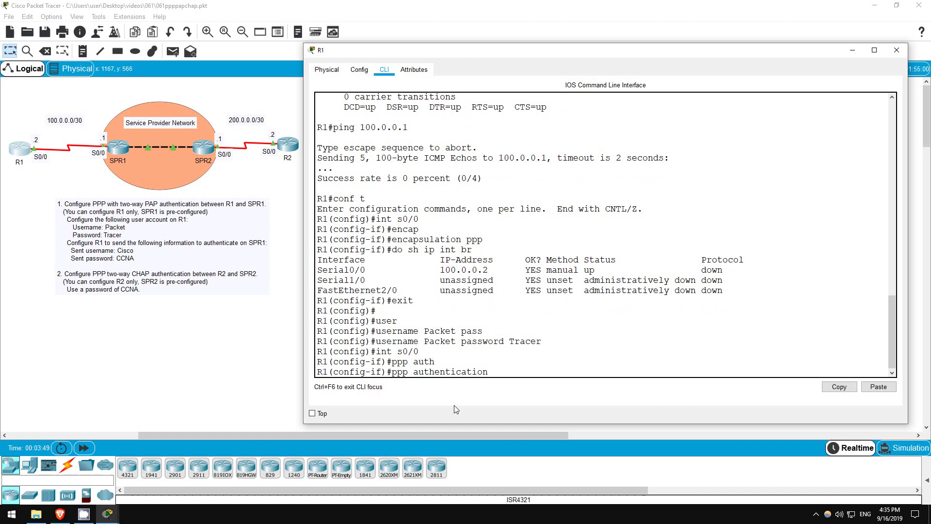
text(pap)
key(Return)
key(Return)
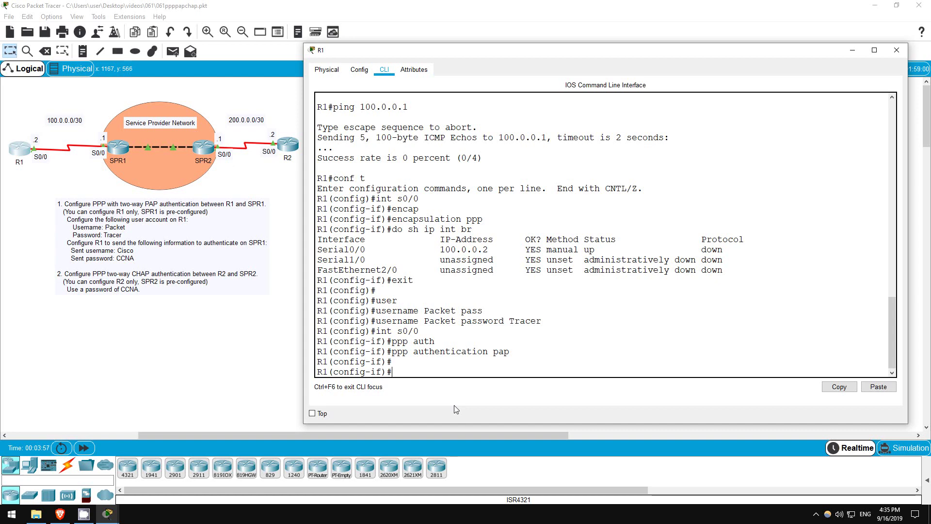
Configure the PAP sent-username 'Cisco' with the required password for SPR1.
text(ppp pap sent)
key(Tab)
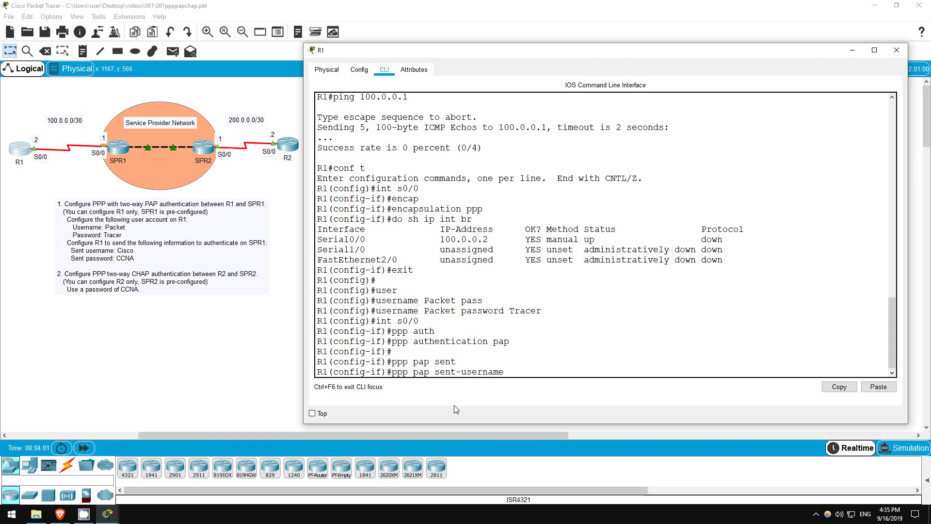
text(Cisco pass)
key(Tab)
text(CCNA)
key(Return)
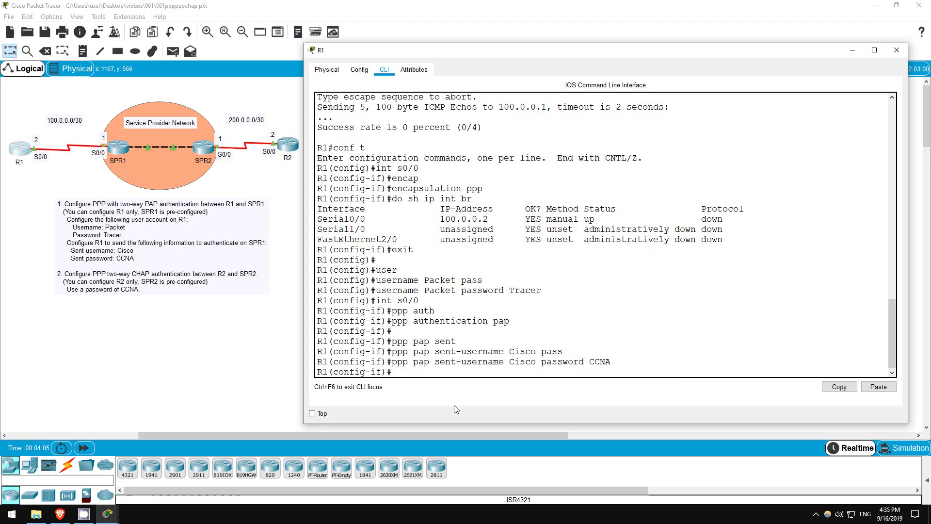
key(Return)
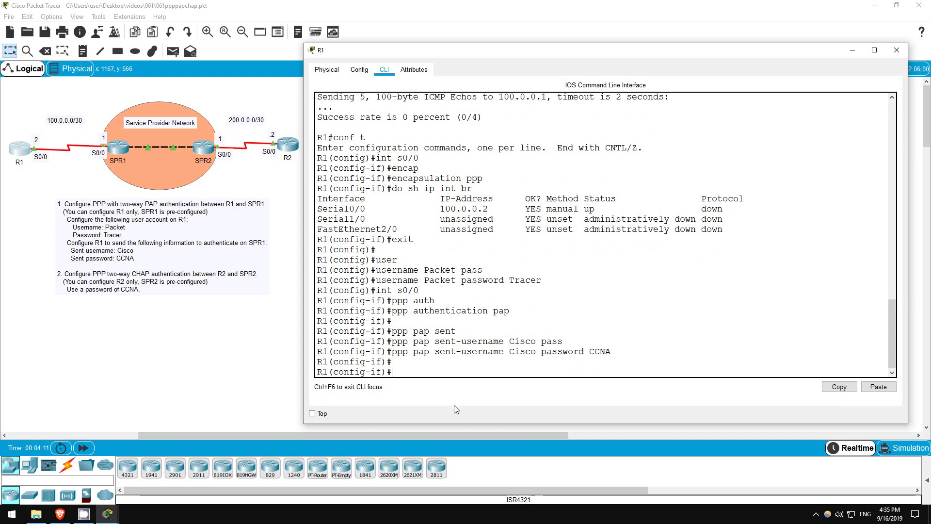
Restart R1's Serial0/0 with shut followed by no shut.
text(shut)
key(Return)
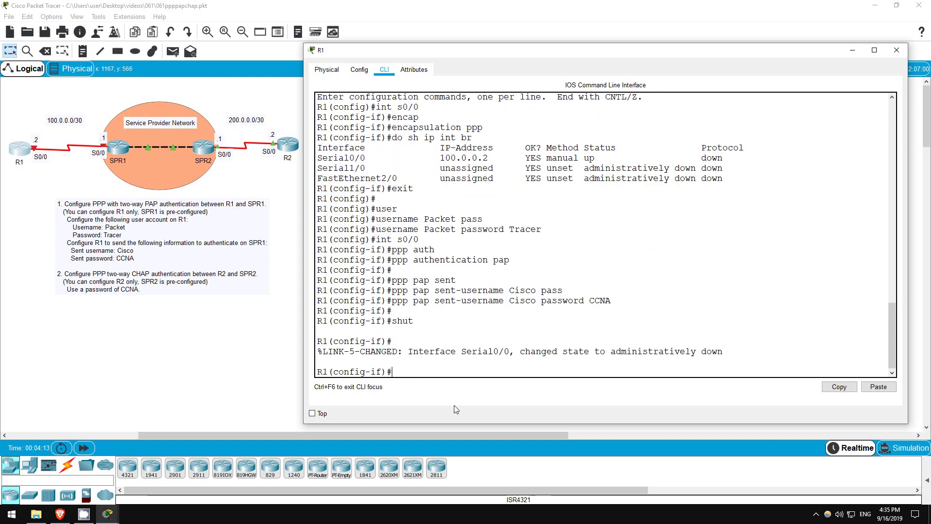
text(no shut)
key(Return)
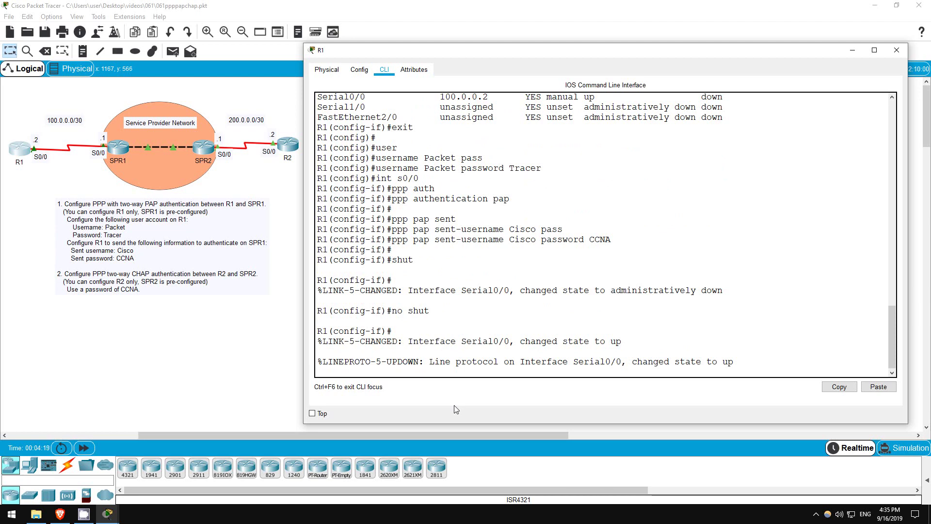
key(Return)
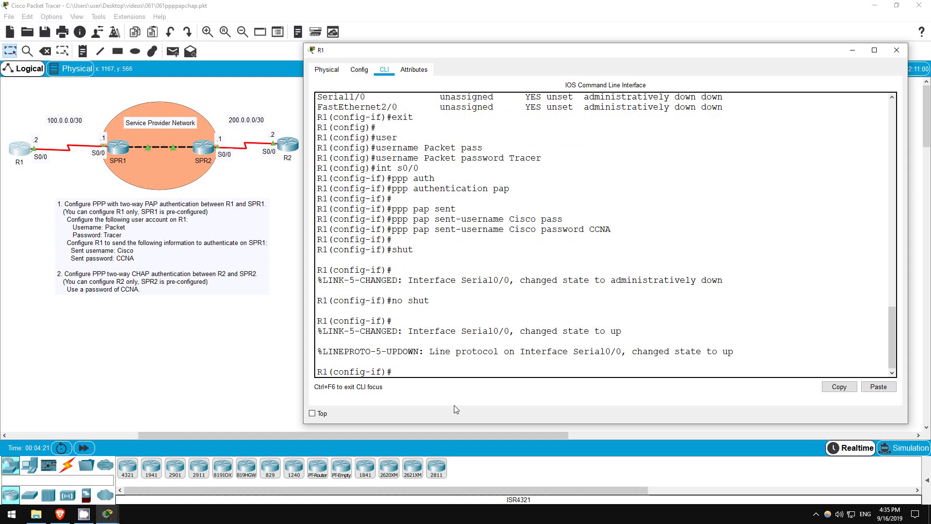
Verify Serial0/0 is up/up and that pinging 100.0.0.1 succeeds 5/5.
text(do sh ip int br)
key(Return)
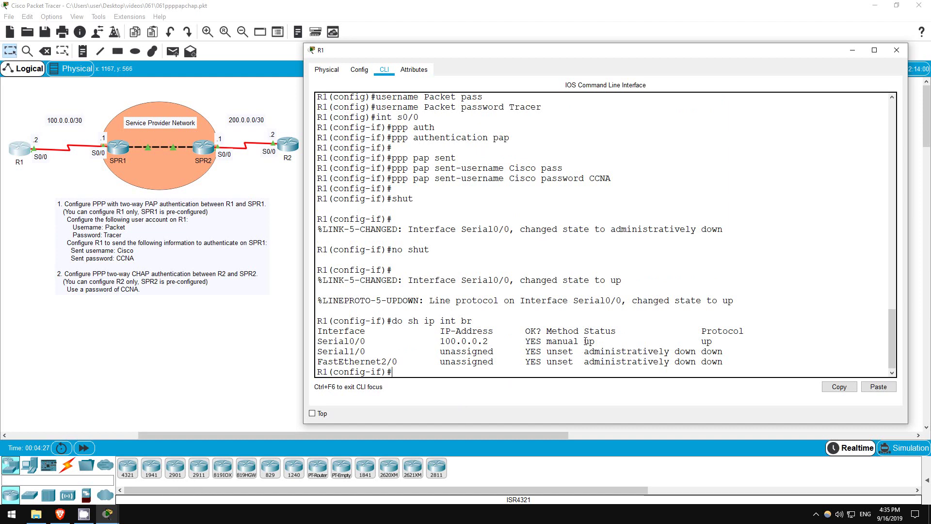
drag(584, 341, 717, 341)
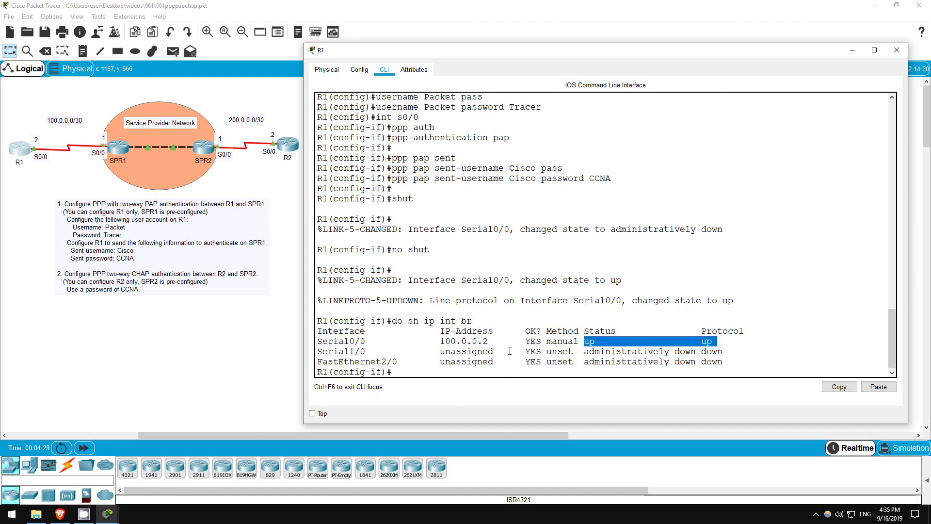
click(400, 371)
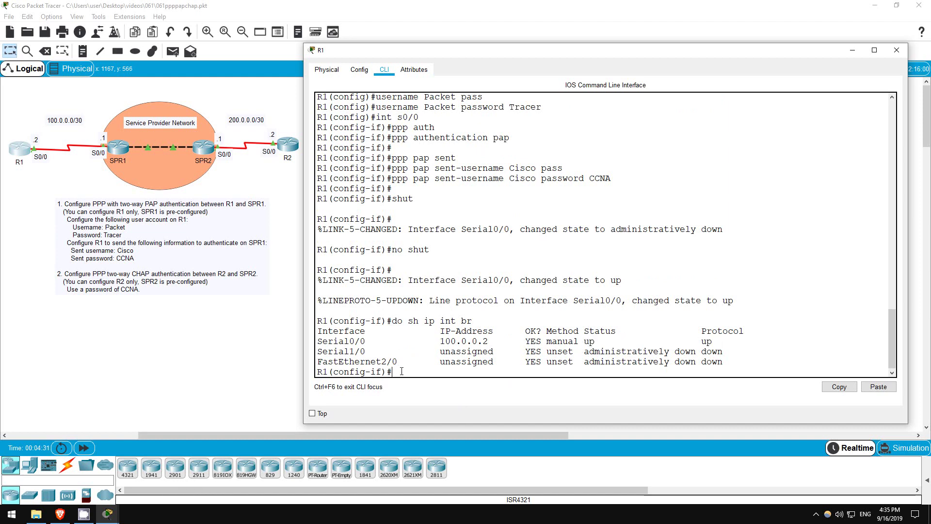
text(do ping 100.0.0.1)
key(Return)
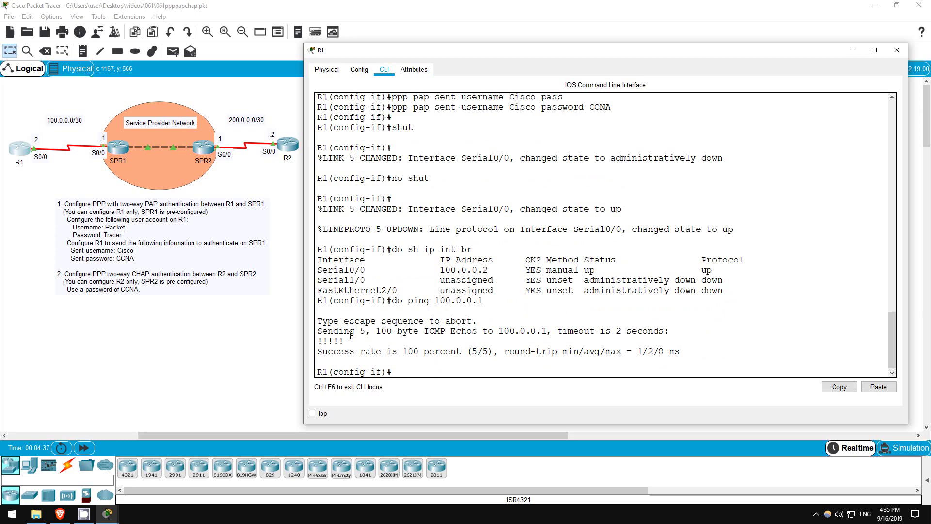
drag(319, 331, 681, 351)
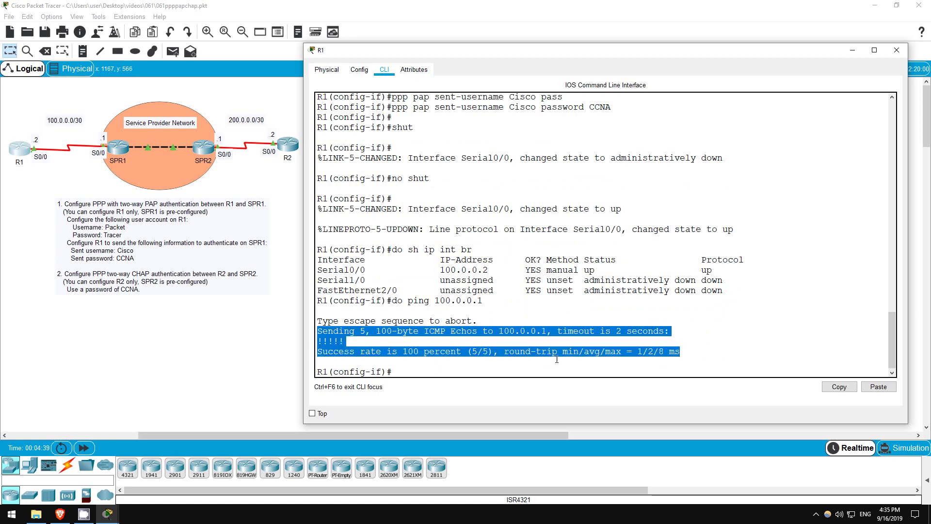
click(408, 372)
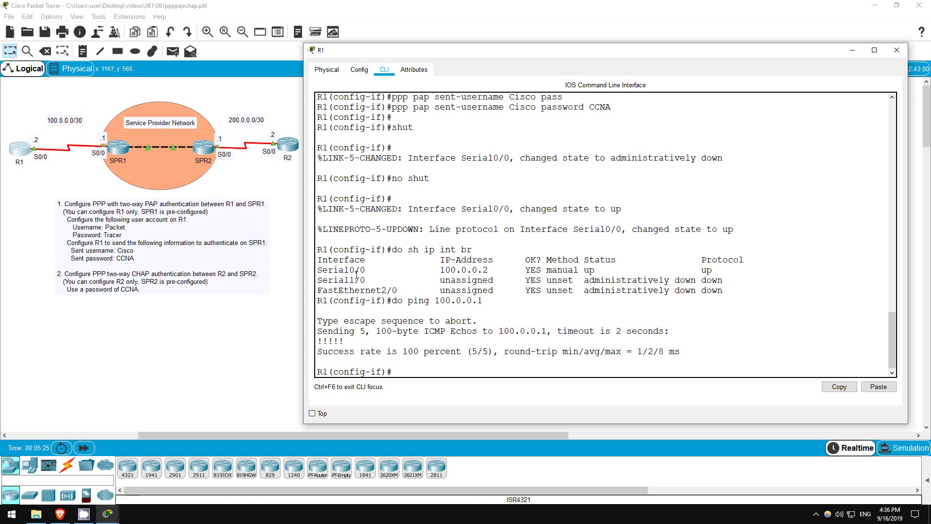
Close R1's window, then open R2's CLI and enter privileged mode with en.
click(288, 207)
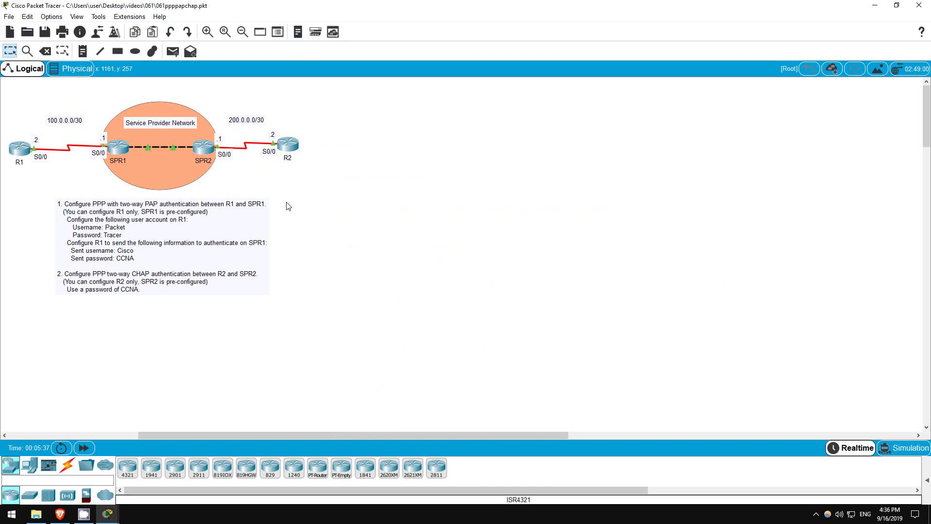
click(291, 145)
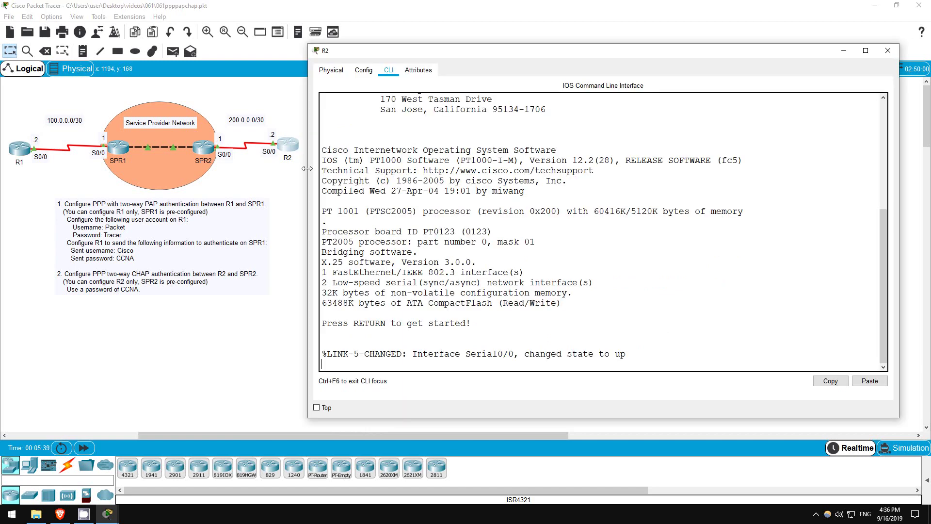
key(Return)
key(Return)
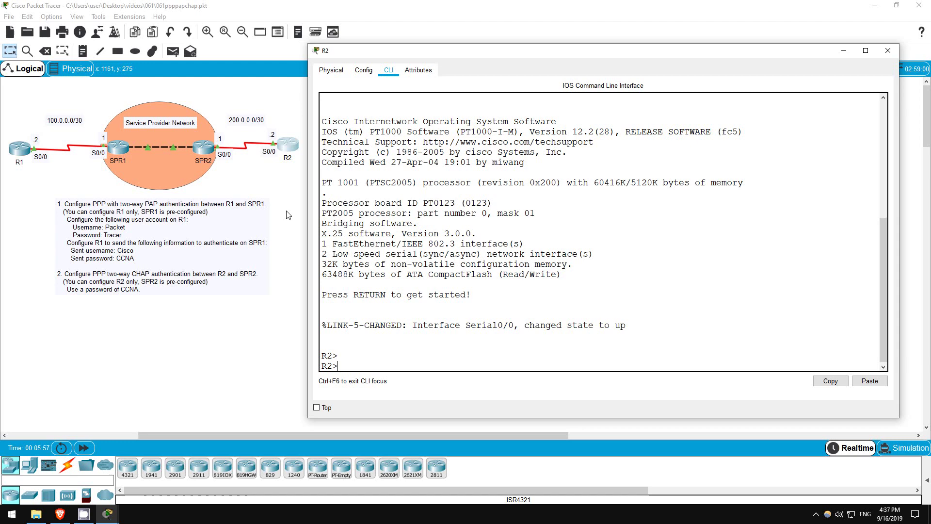
key(Return)
key(Return)
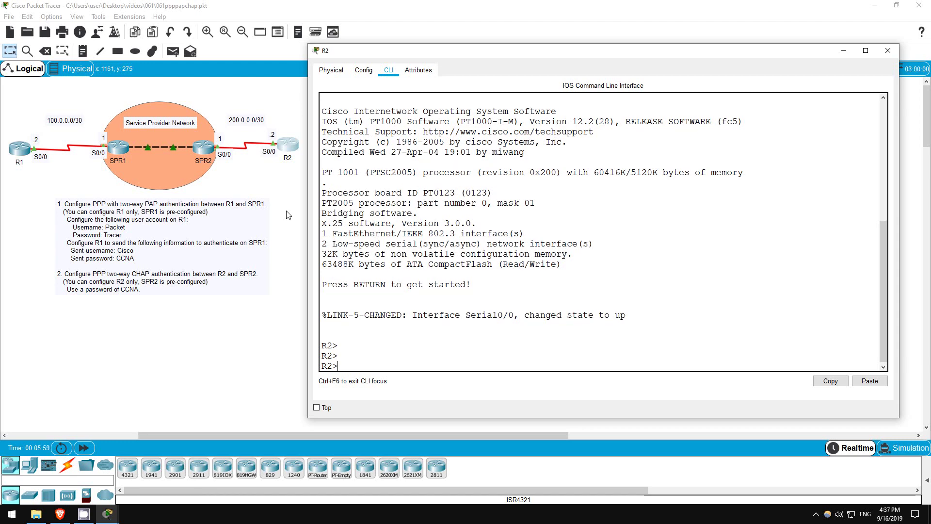
text(en)
key(Return)
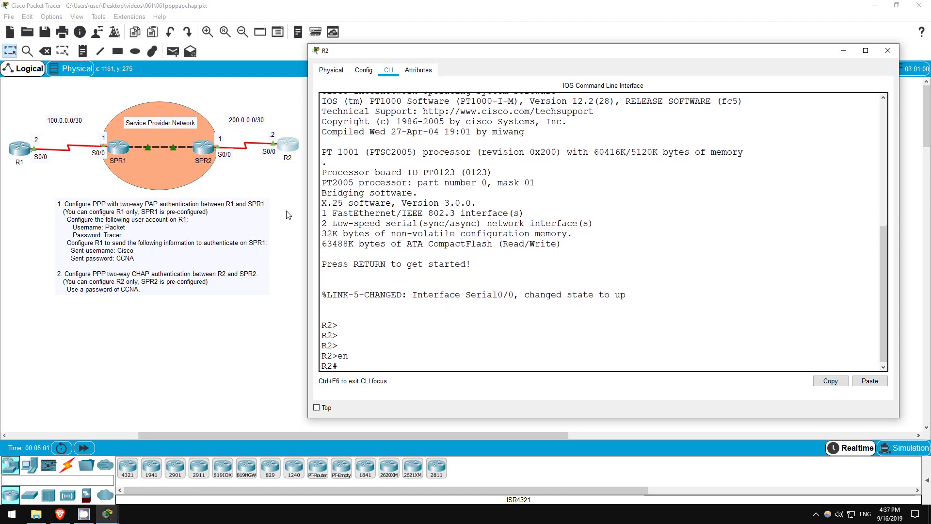
Show R2's Serial0/0 details, noting HDLC encapsulation and line protocol down.
text(sh int s0/0)
key(Return)
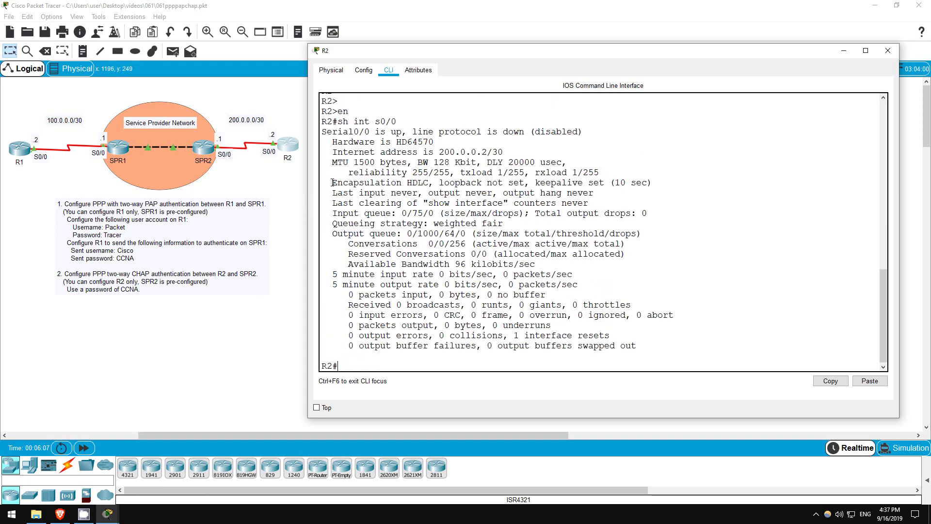
drag(332, 182, 430, 183)
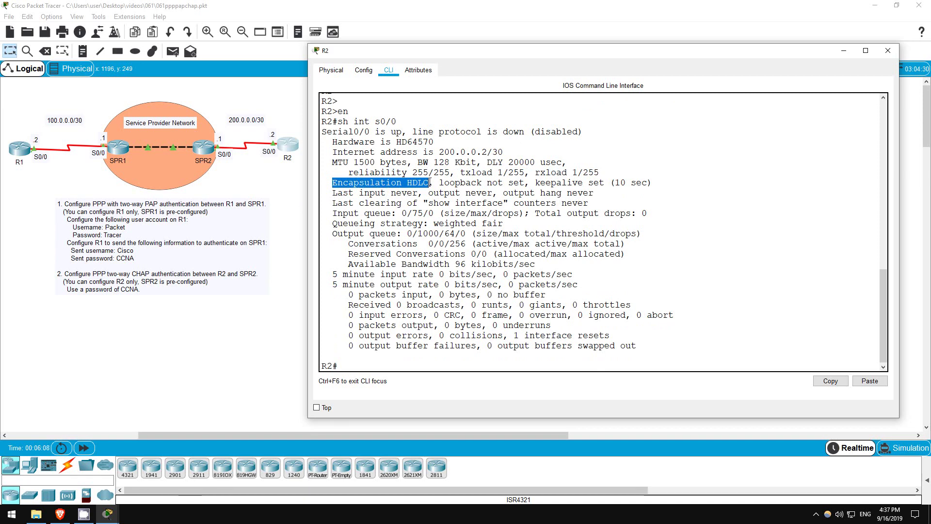
click(393, 132)
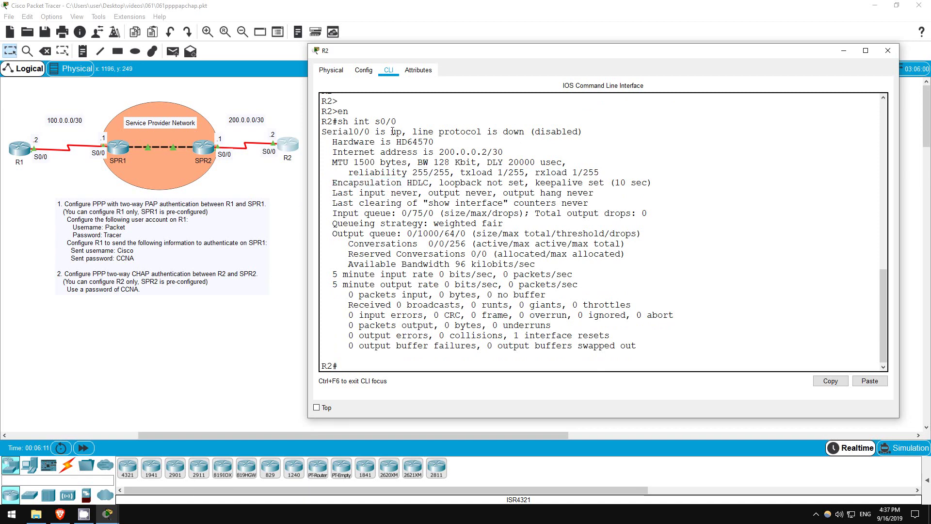
drag(393, 131, 584, 130)
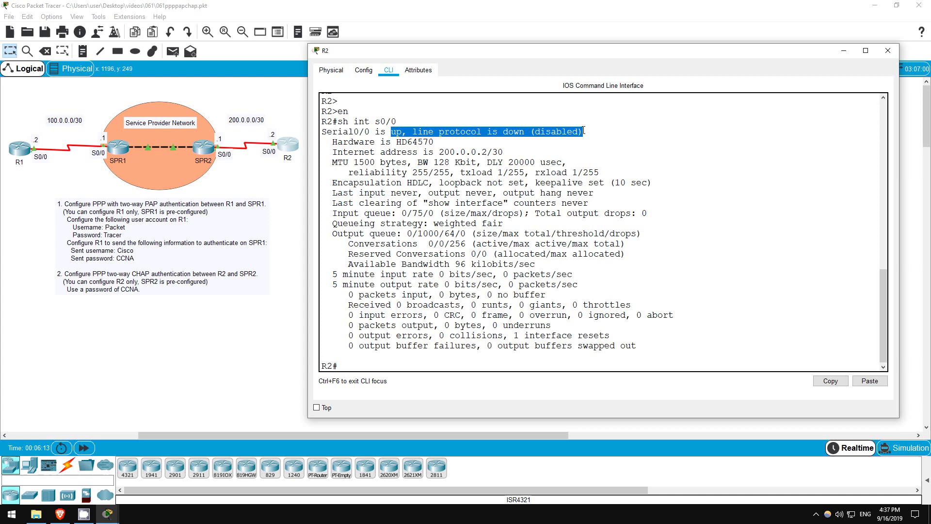
click(372, 365)
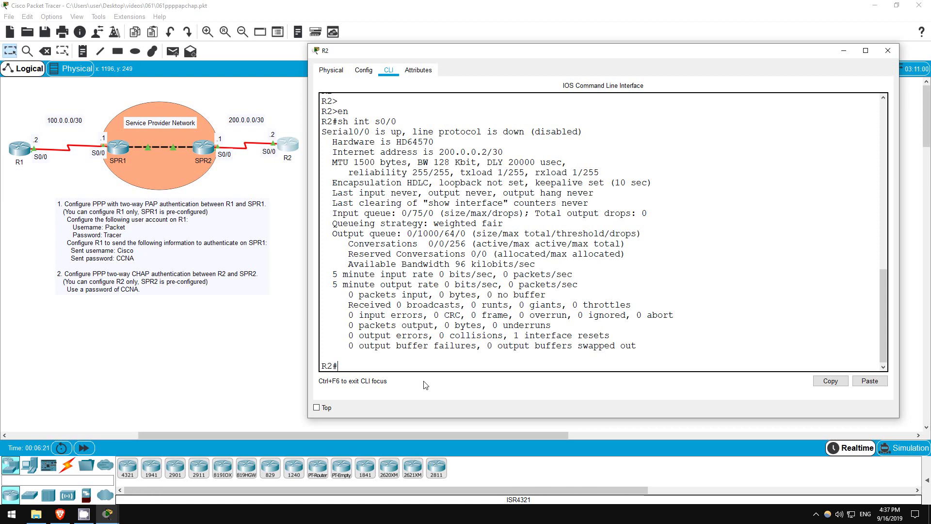
Ping 200.0.0.1, then abort the failing ping with Ctrl+Shift+6.
text(ping 200.0.0.1)
key(Return)
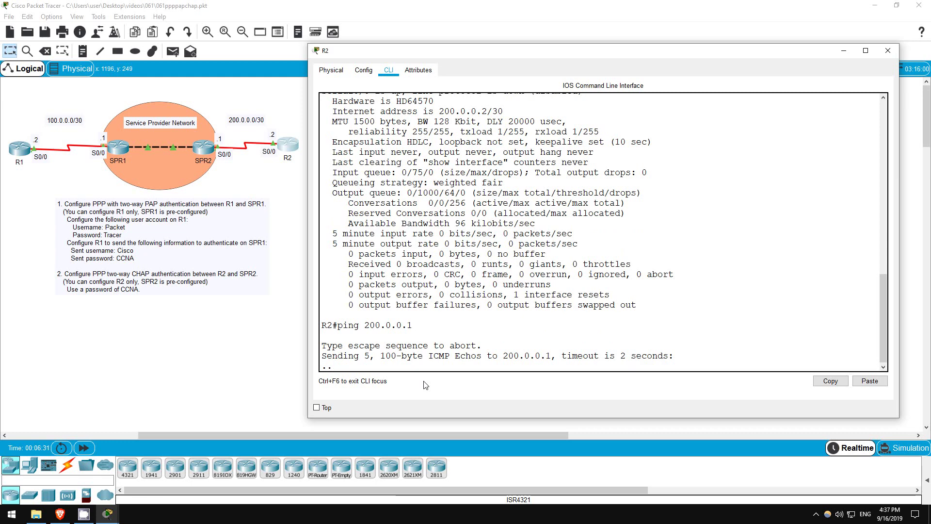
key(ctrl+shift+6)
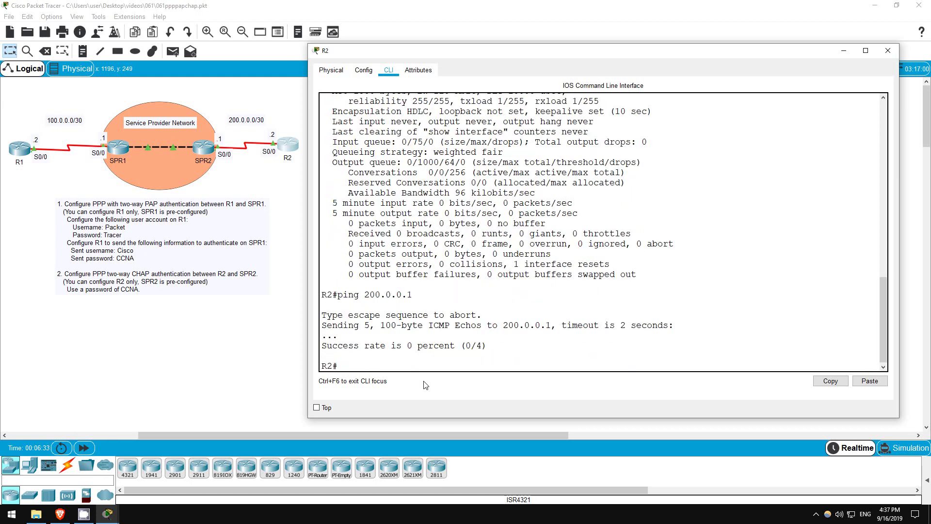
In global configuration, create username SPR2 with the shared CHAP password on R2.
text(conf t)
key(Return)
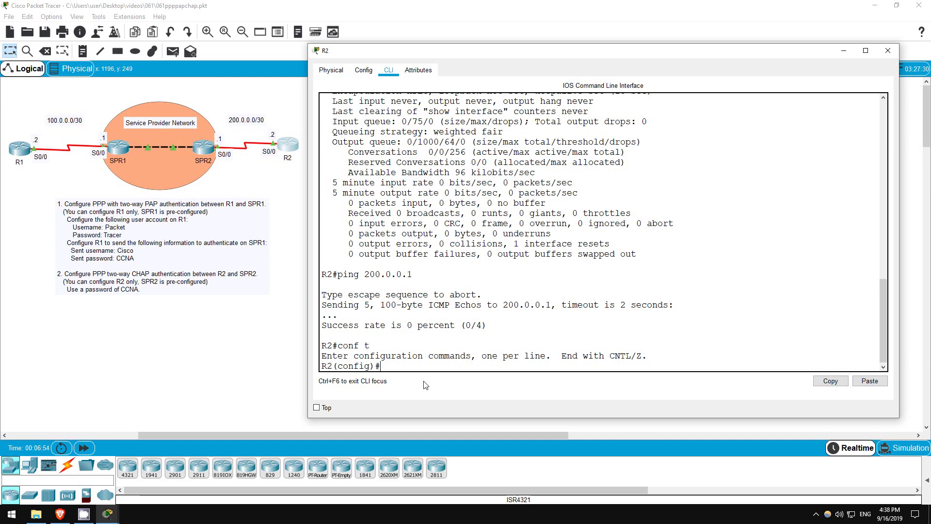
text(user)
key(Tab)
text(S)
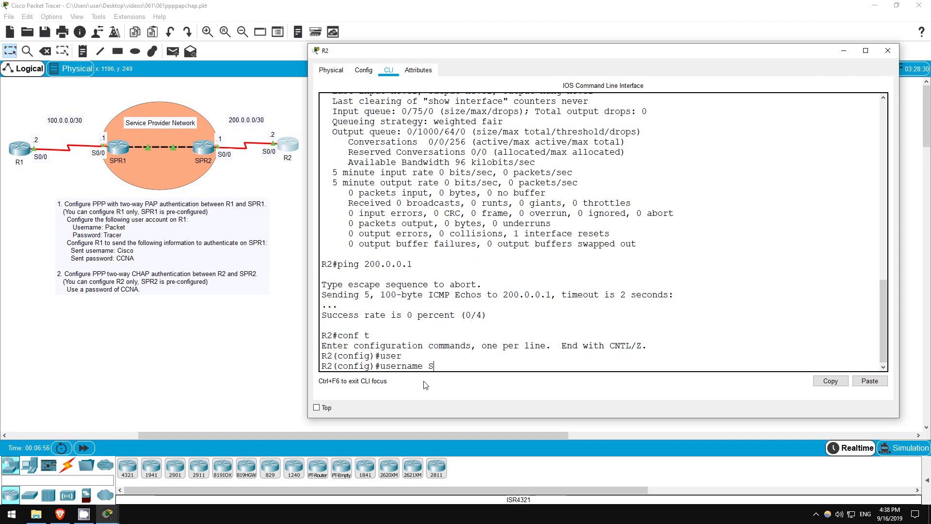
text(PR2 pass)
key(Tab)
text(CCNA)
key(Return)
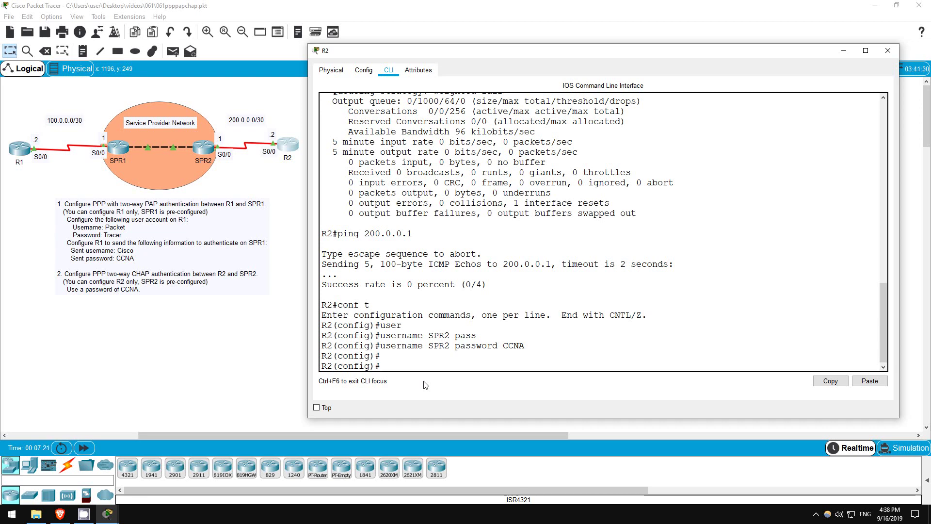
Shut down R2's Serial0/0 and set its encapsulation to PPP.
text(int s0/0)
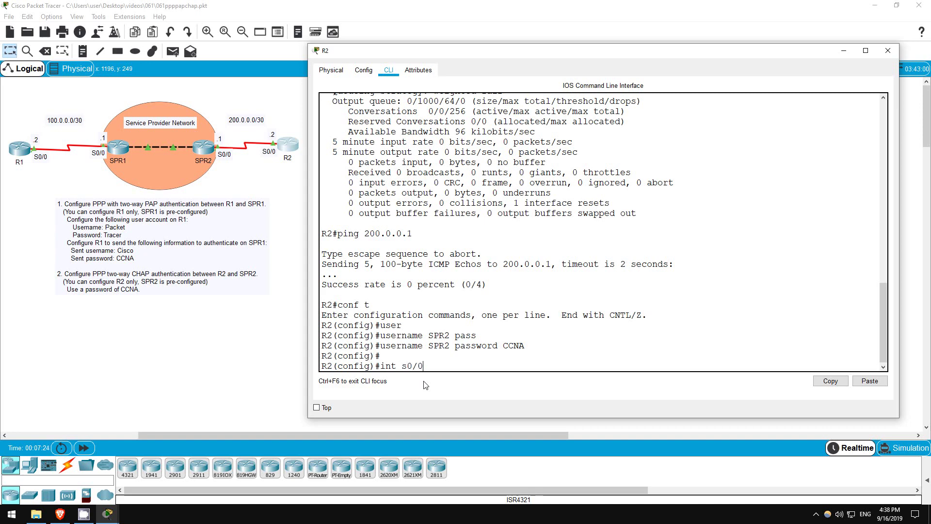
key(Return)
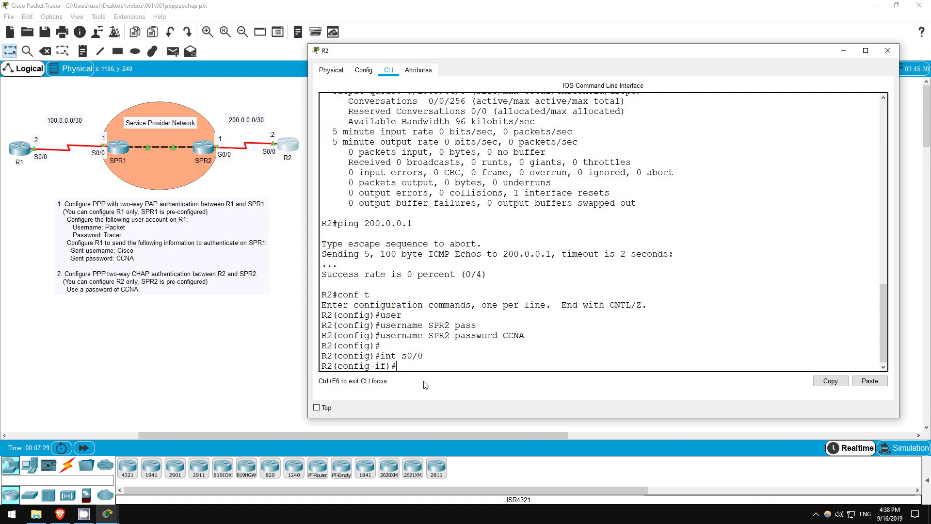
text(shut)
key(Return)
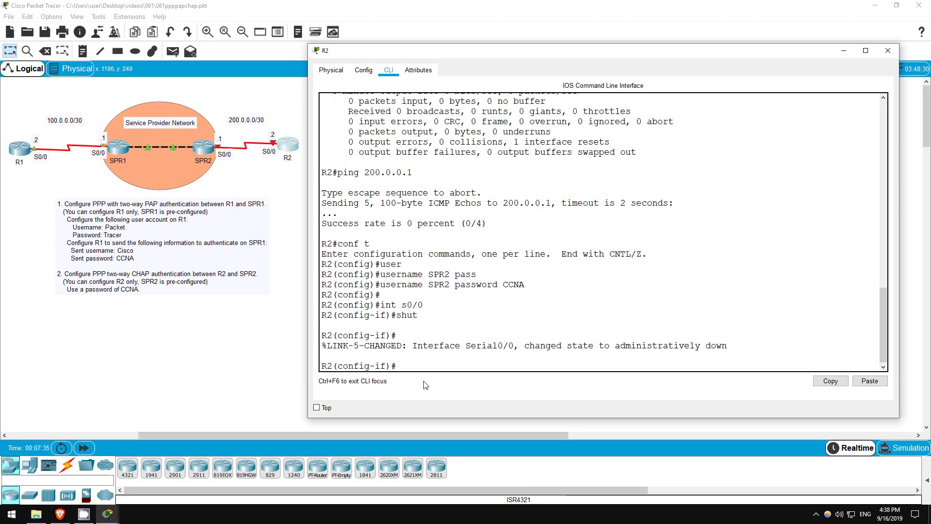
text(enca)
key(Tab)
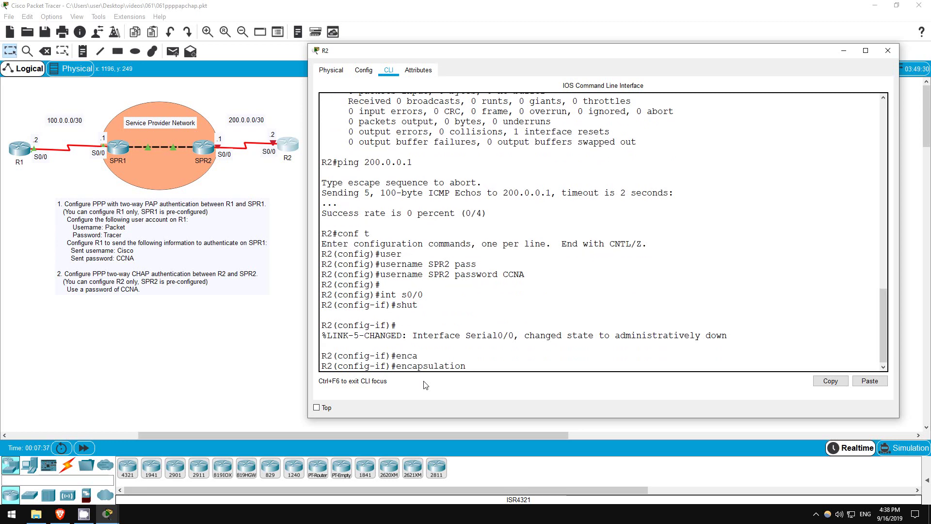
text(ppp)
key(Return)
key(Return)
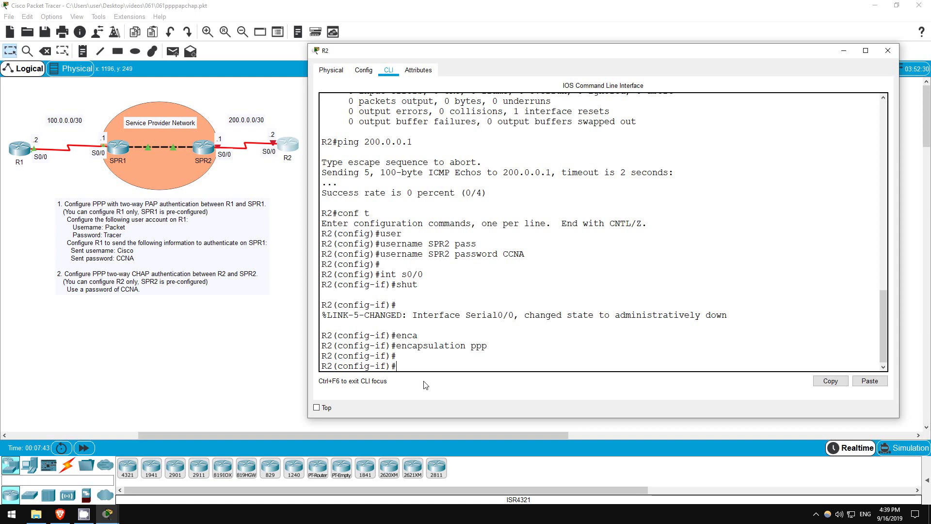
Enable CHAP authentication on Serial0/0 and bring the interface back up.
text(ppp auth)
key(Tab)
text(chap)
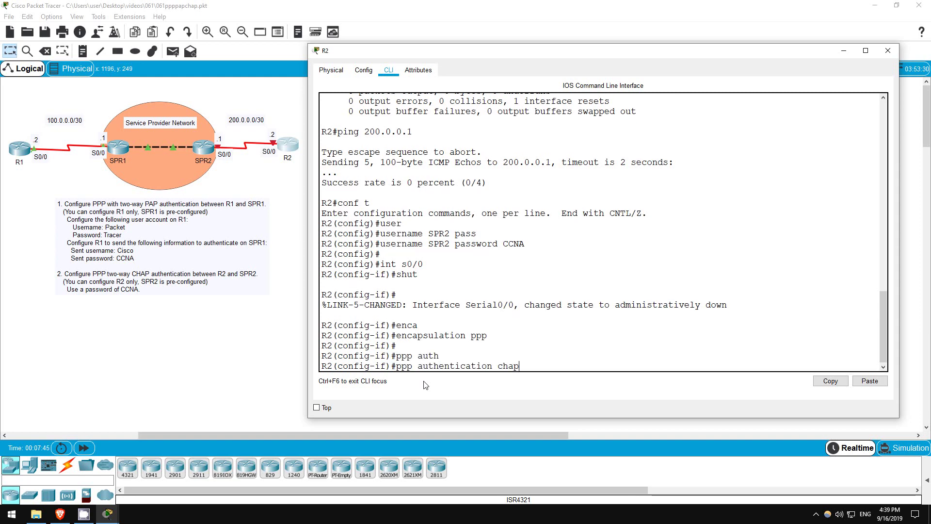
key(Return)
key(Return)
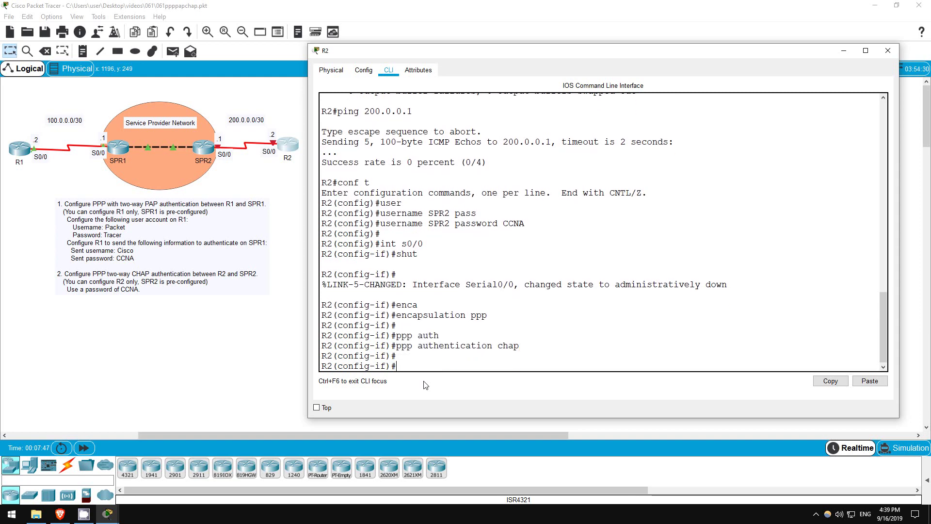
text(no )
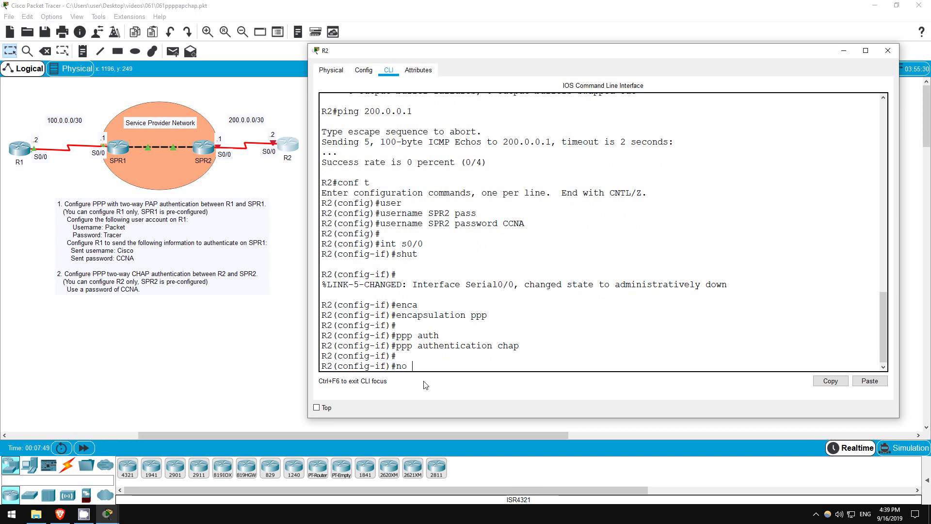
text(shut)
key(Return)
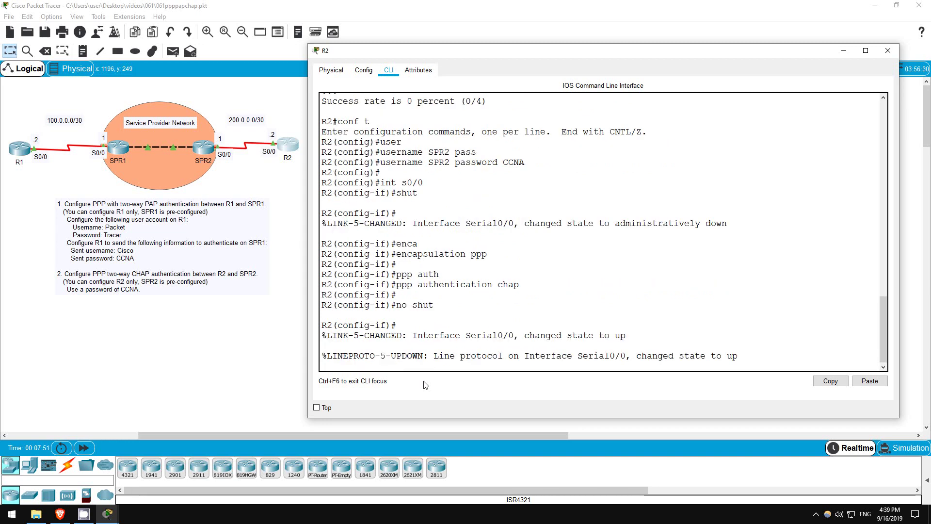
key(Return)
text(do )
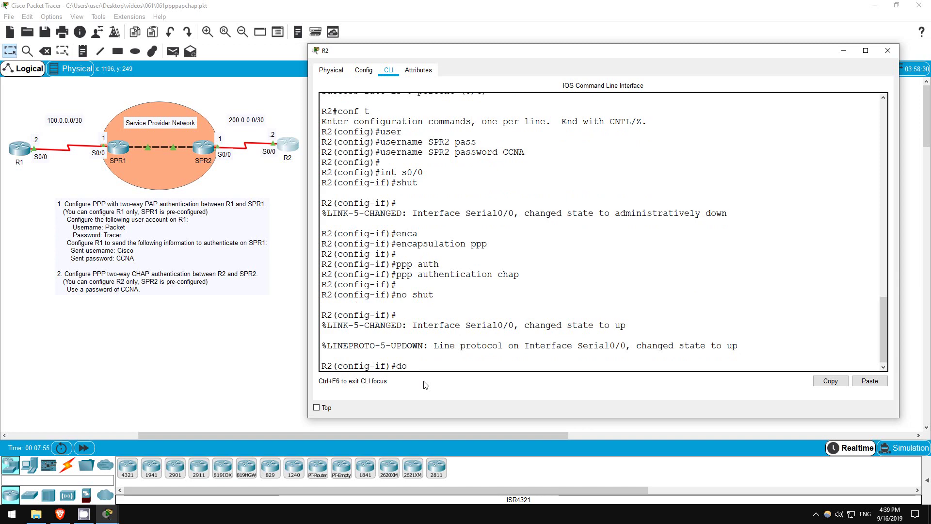
text(sh ip int br)
Confirm R2's Serial0/0 is up/up and pinging 200.0.0.1 succeeds.
key(Return)
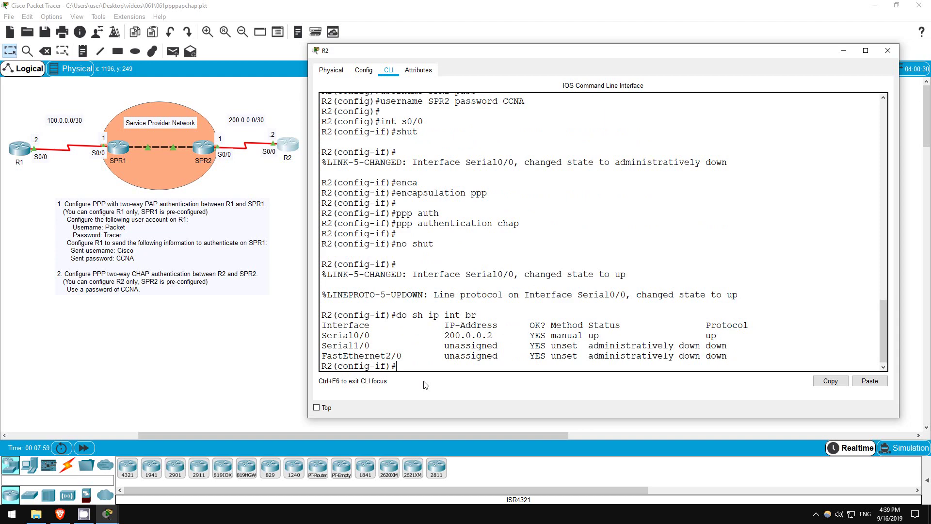
drag(589, 335, 723, 335)
click(562, 397)
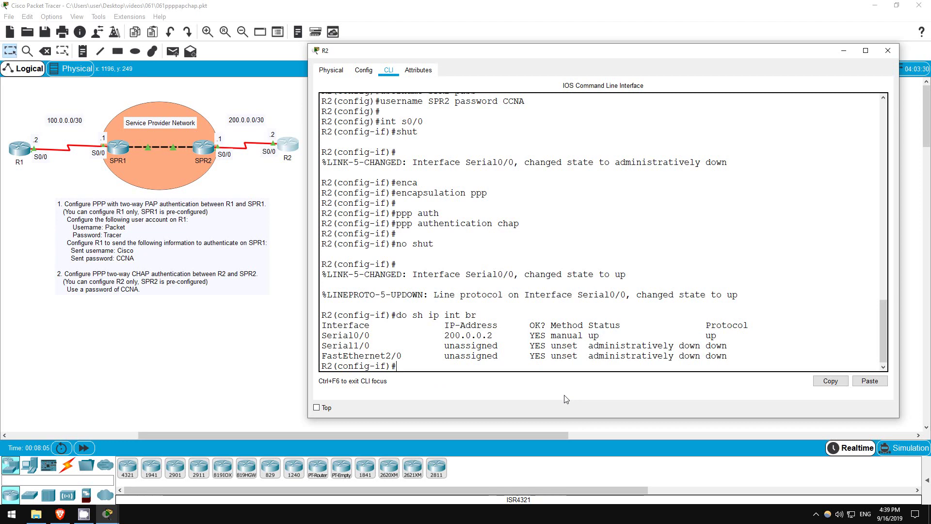
text(do ping 200.0.0.1)
key(Return)
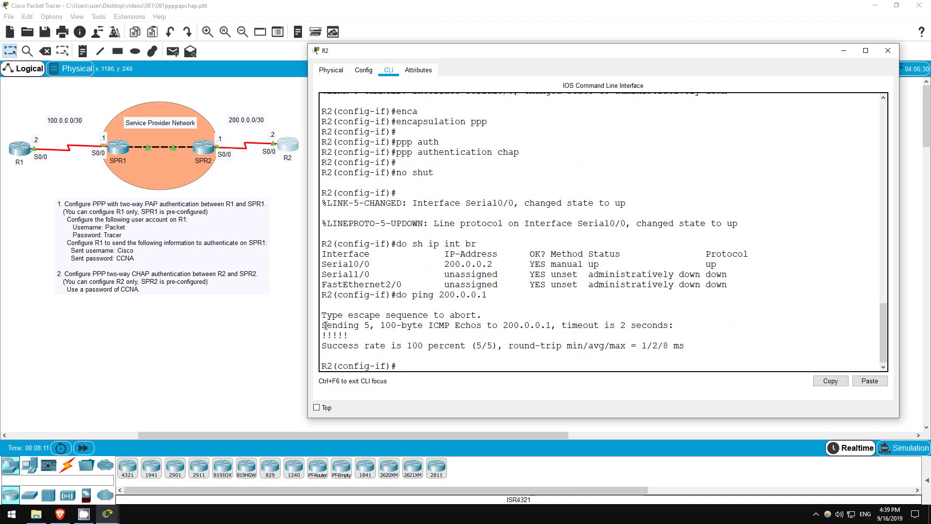
drag(322, 325, 688, 348)
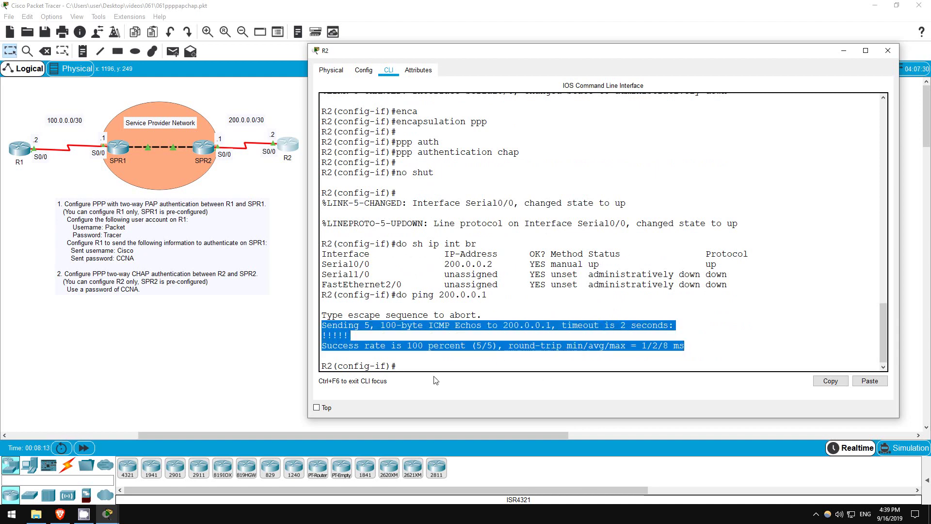
click(410, 367)
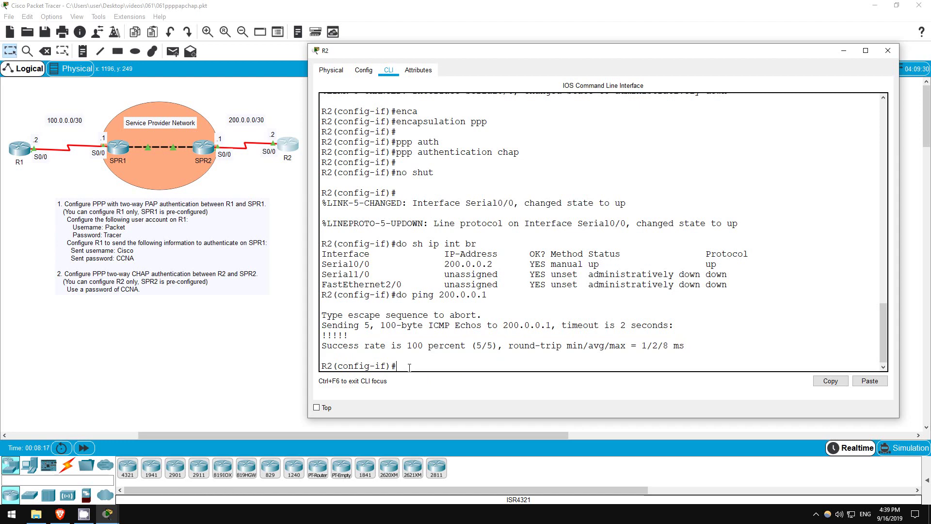
Check the default route via 200.0.0.1 and successfully ping R1 at 100.0.0.2.
text(do sh ip ro)
key(Return)
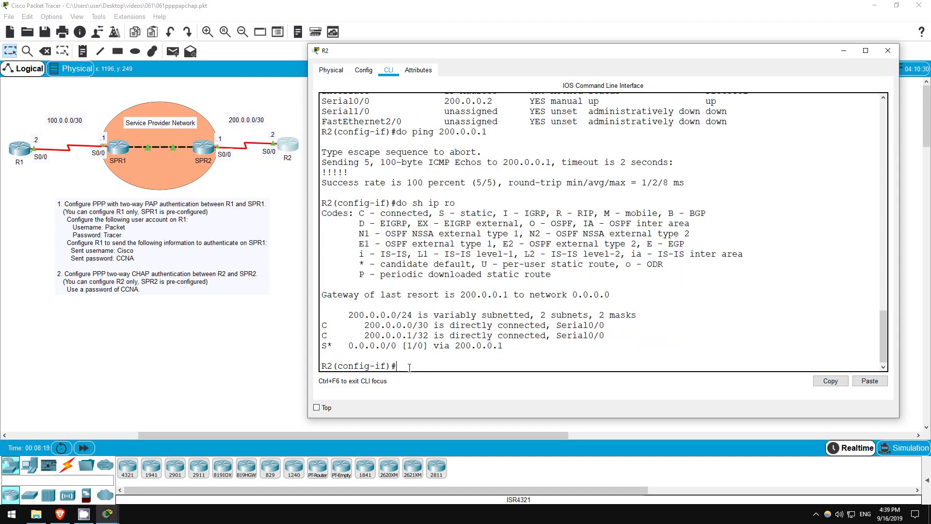
drag(324, 346, 504, 346)
click(429, 365)
text(do ping)
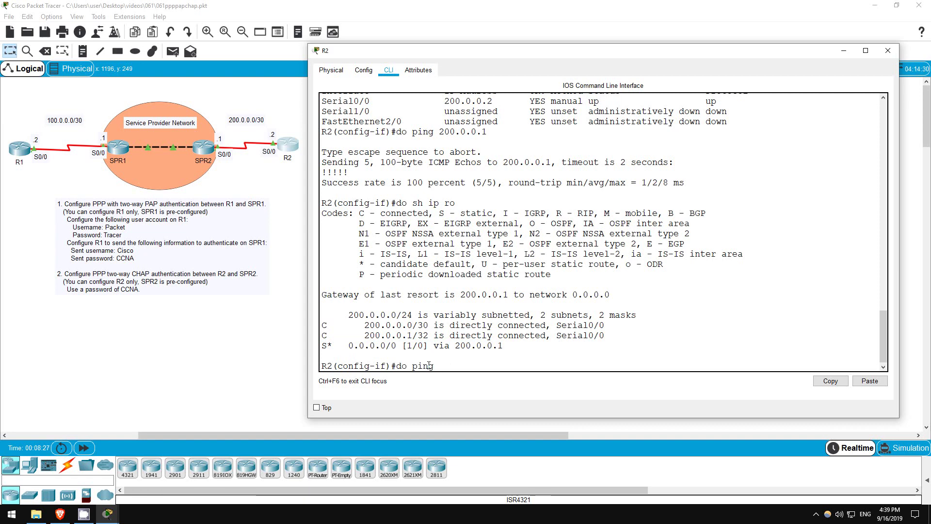
text( 100.0.0.2)
key(Return)
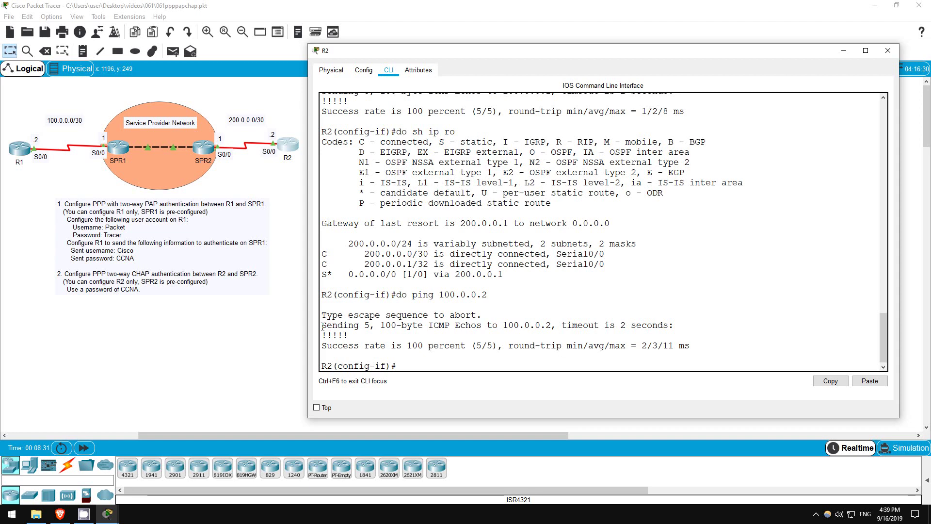
drag(322, 325, 690, 346)
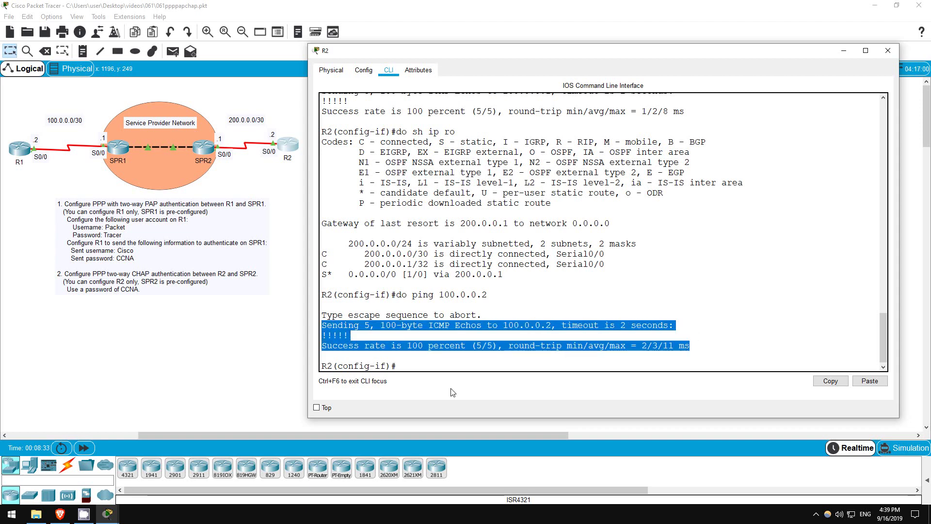
click(407, 367)
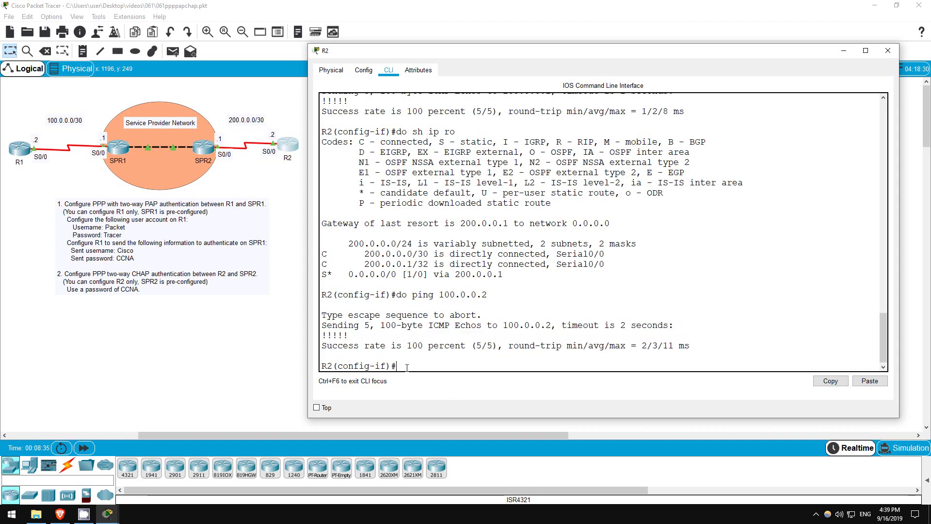